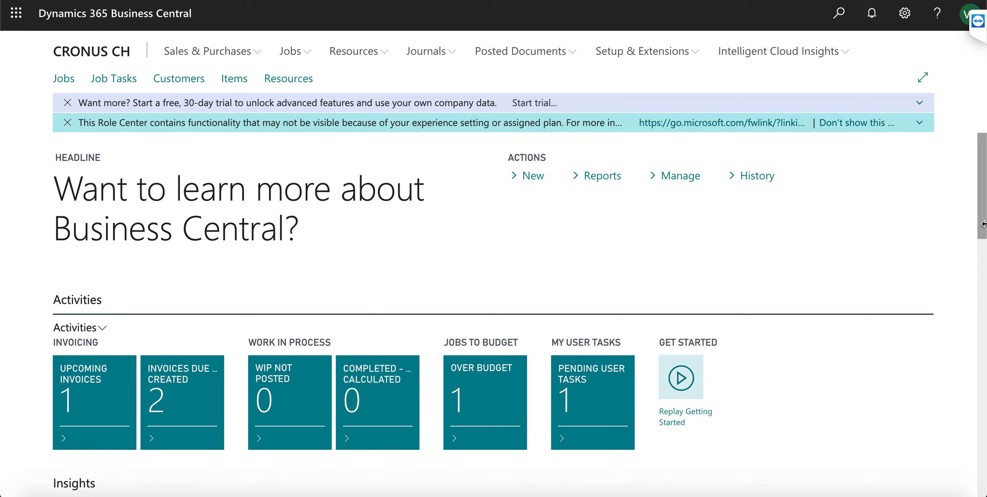
Scroll the home page and browse the available report categories
scroll(979, 246, down, 2)
drag(979, 246, 943, 481)
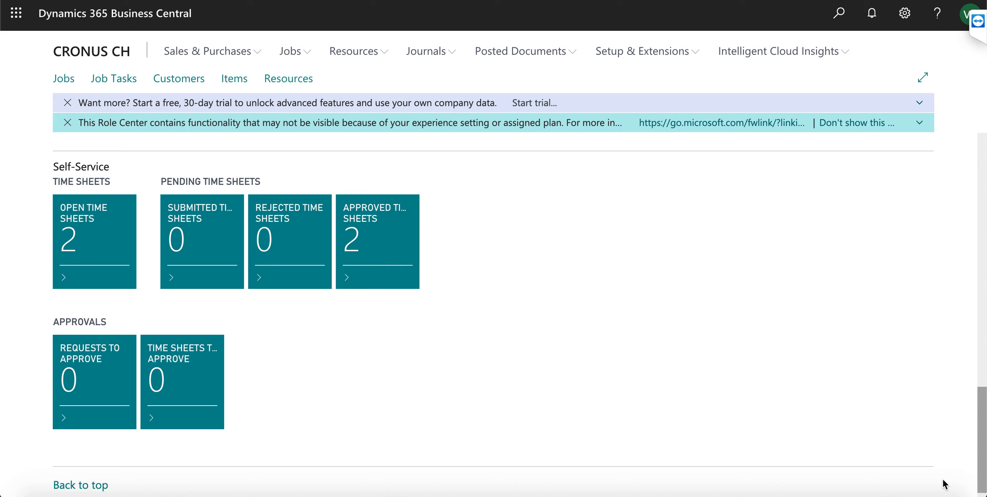
drag(944, 483, 961, 213)
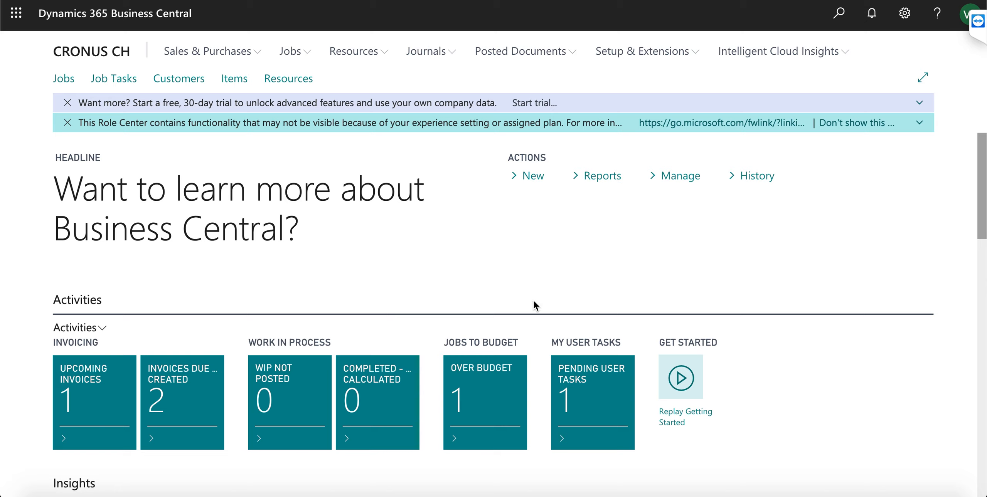
click(603, 178)
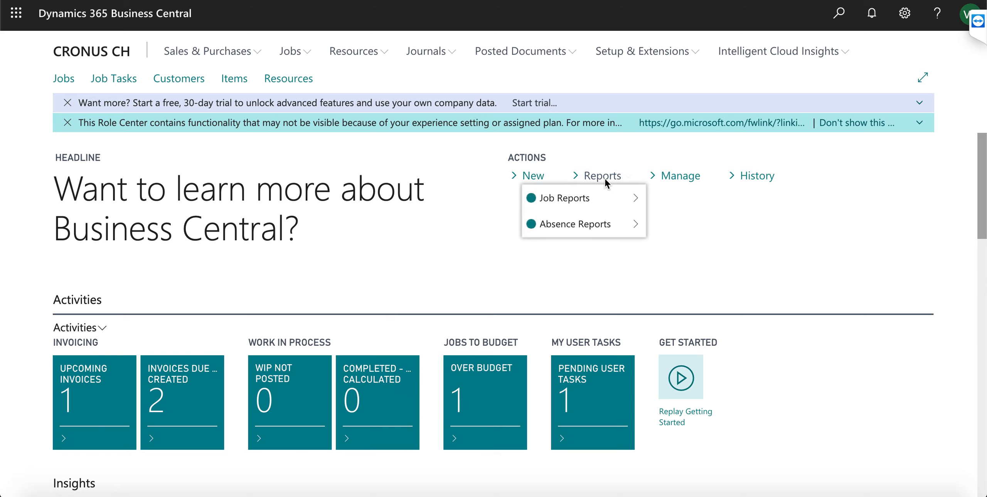
Look through the job reports and job management actions, then open the Jobs list
mouse_move(604, 201)
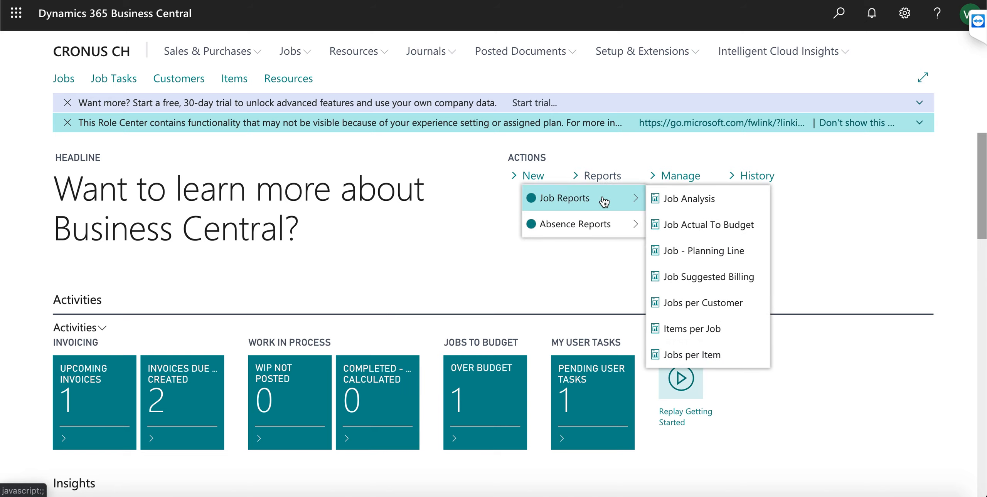
click(307, 54)
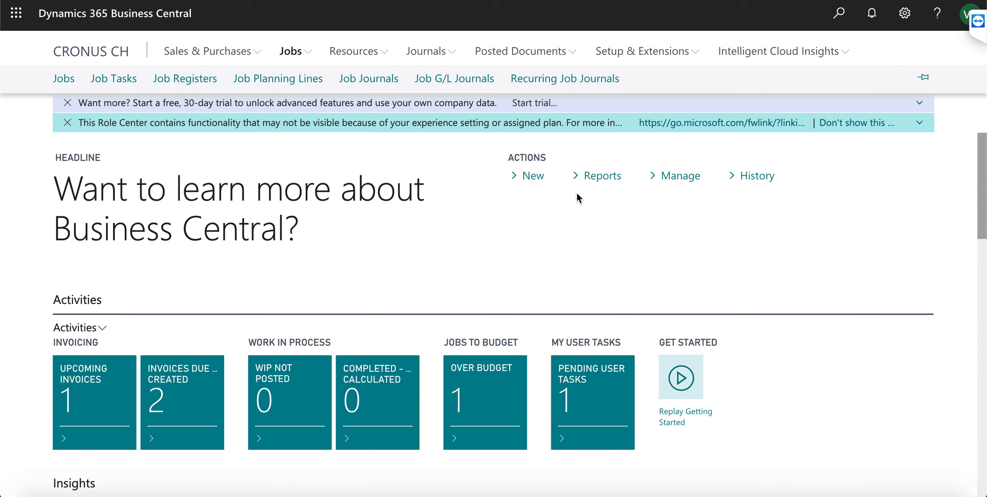
click(675, 178)
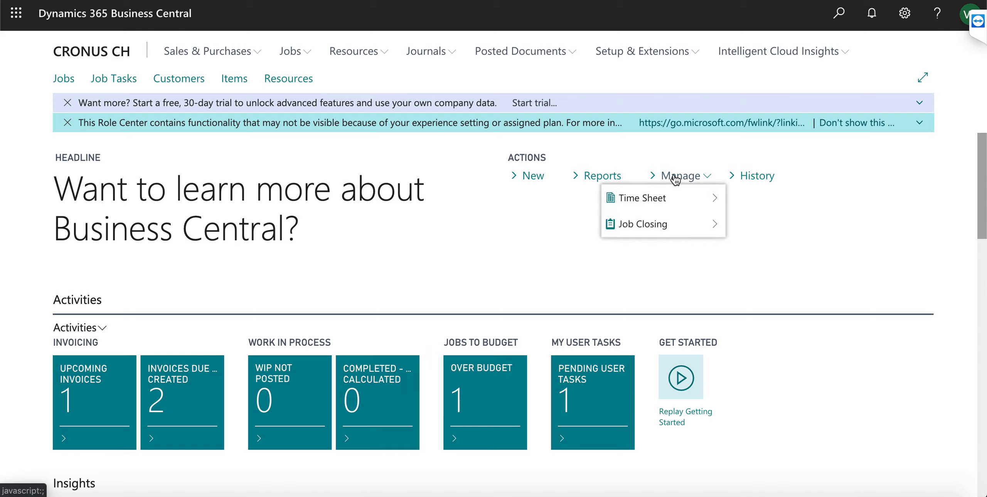
click(541, 222)
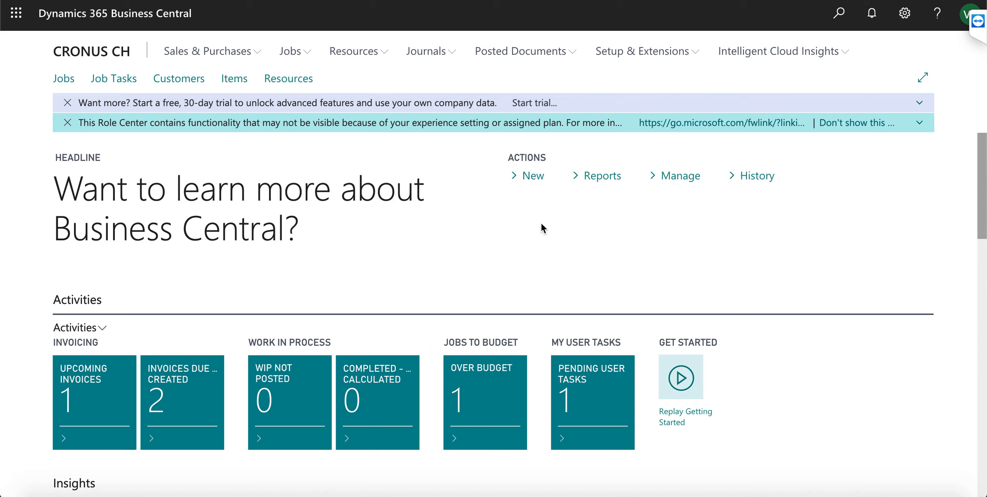
click(63, 81)
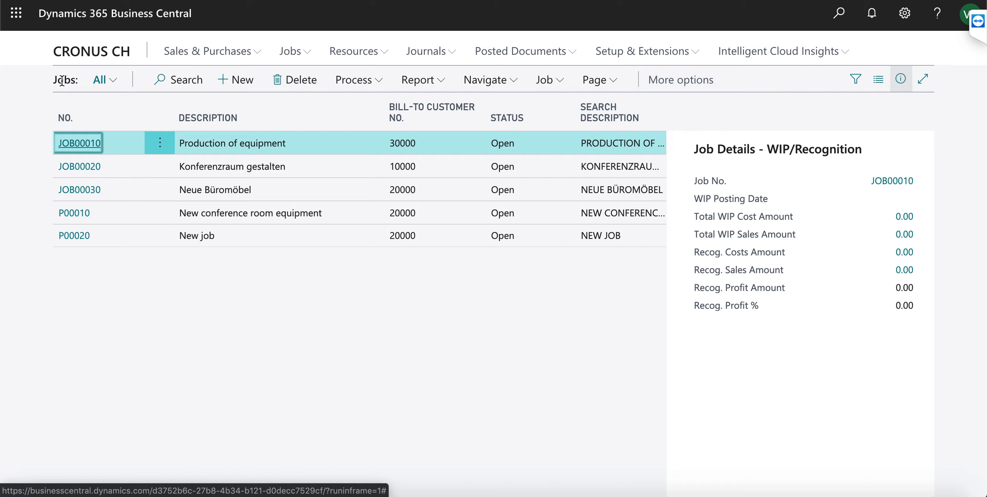
Preview JOB00020's Job Actual To Budget report at page width, then close it
click(111, 169)
double_click(90, 169)
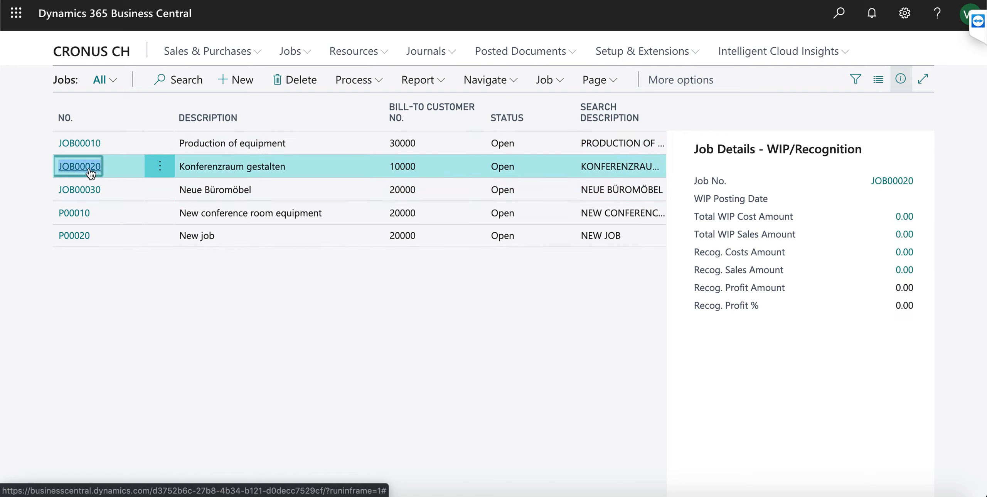
click(93, 174)
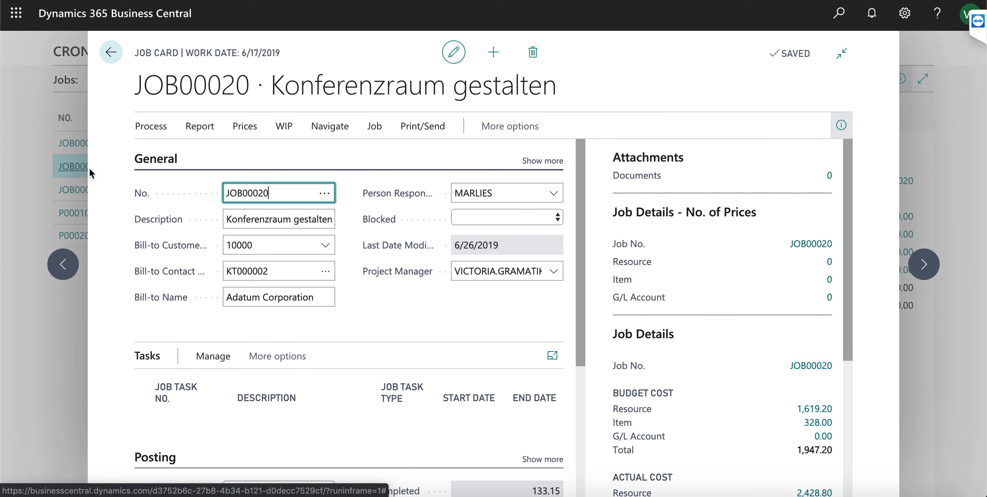
click(200, 128)
click(210, 153)
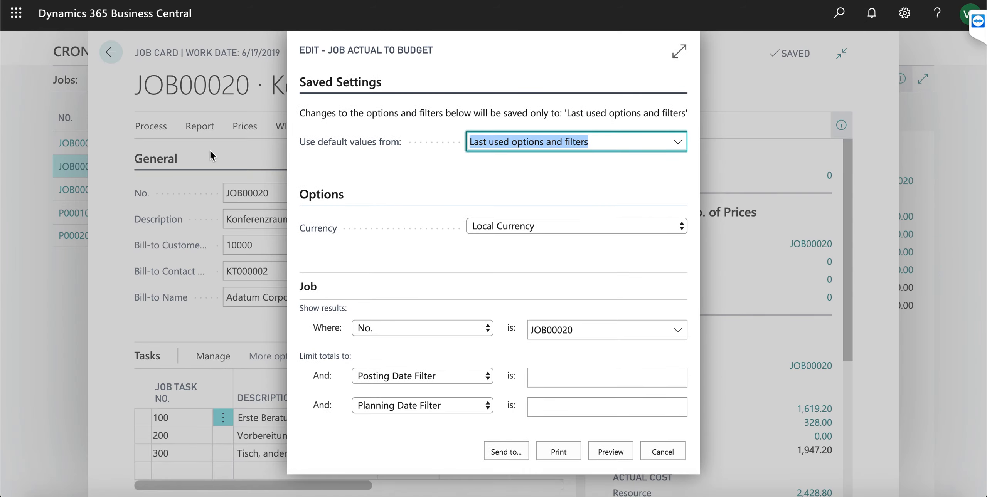
click(607, 457)
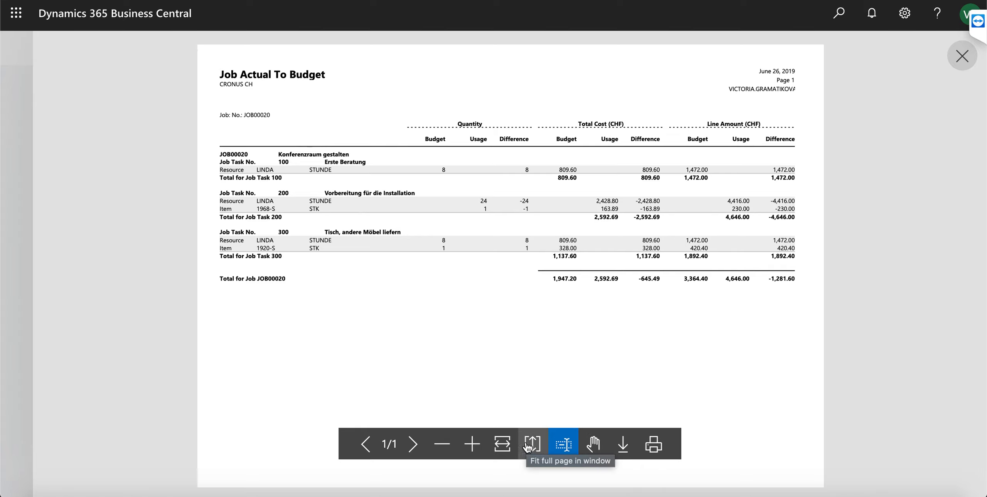
click(508, 447)
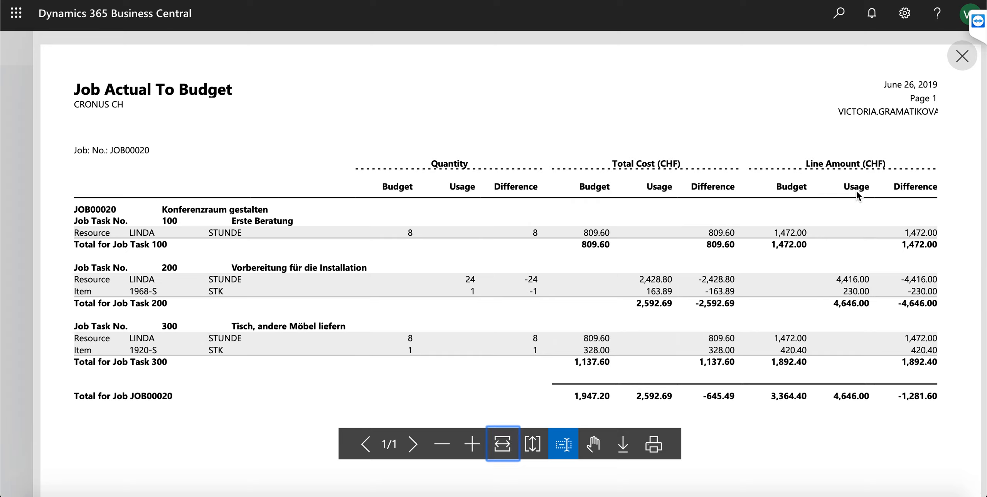
click(966, 61)
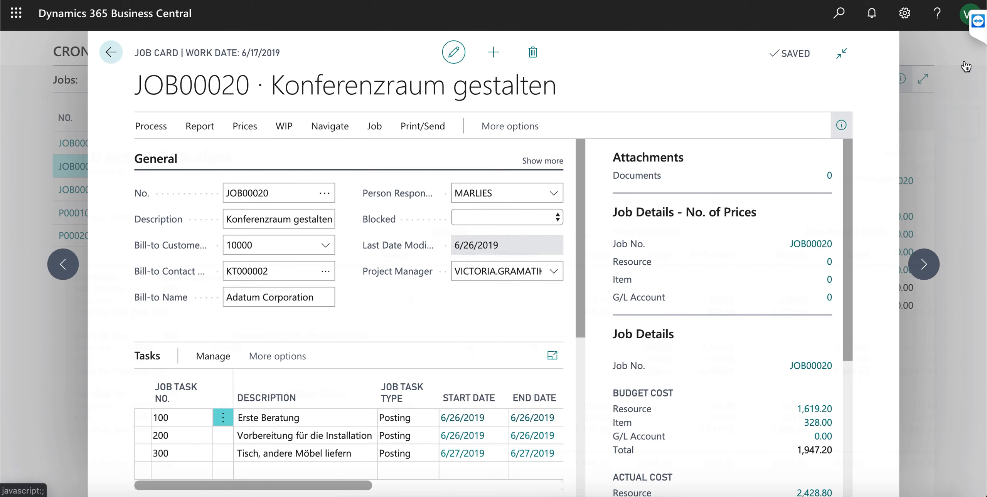
click(237, 224)
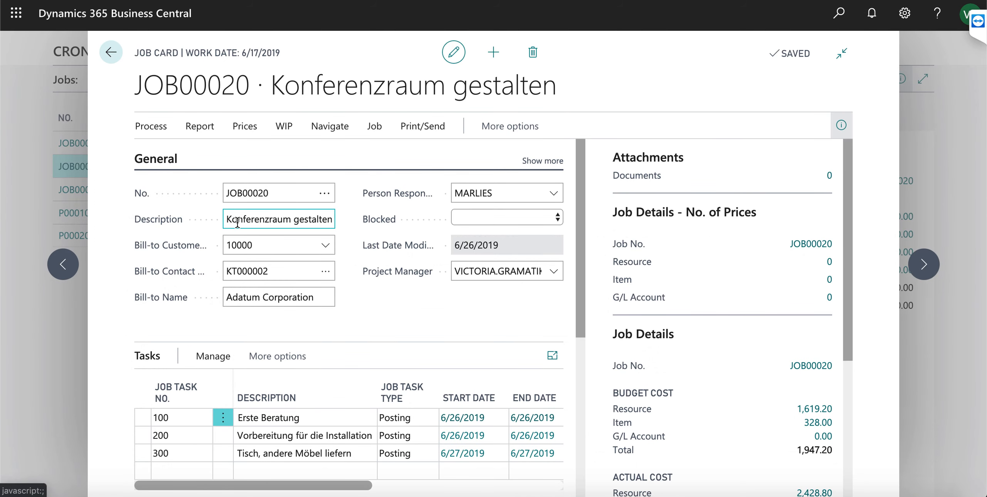
click(271, 277)
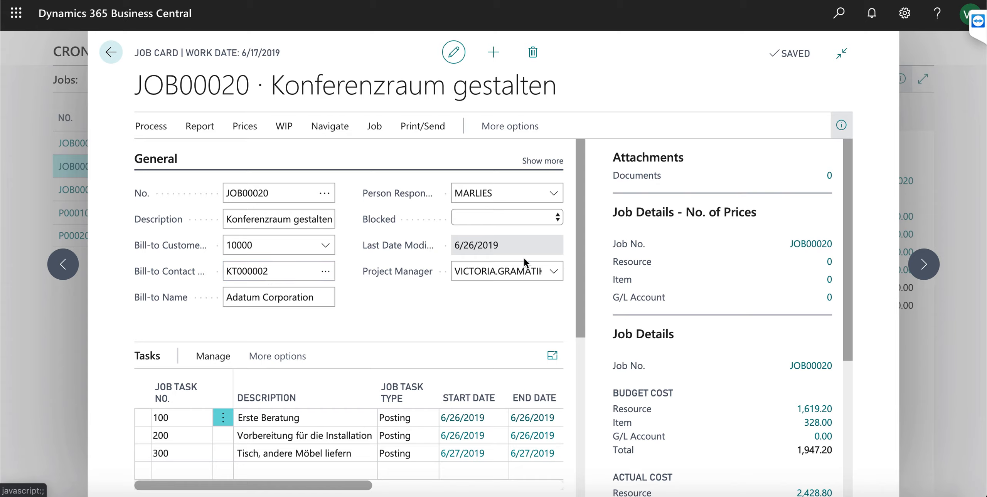
drag(582, 236, 568, 307)
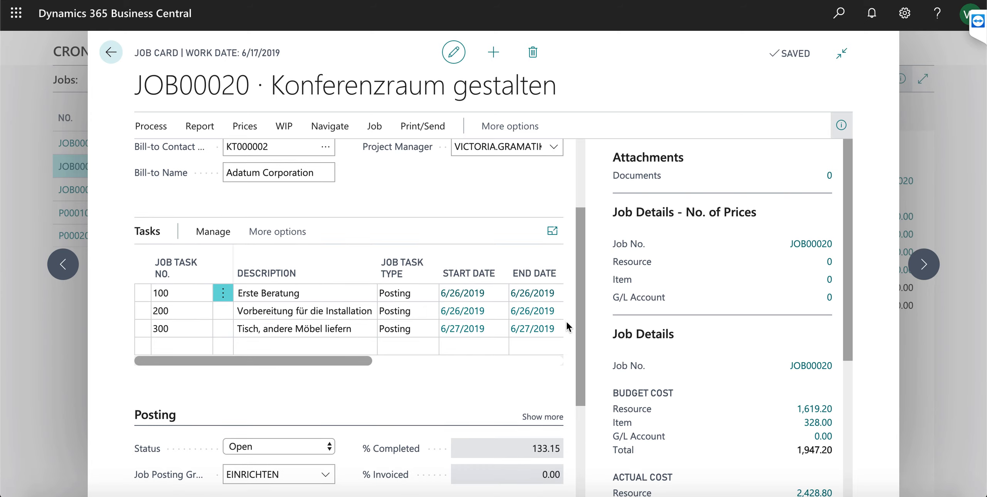
click(333, 445)
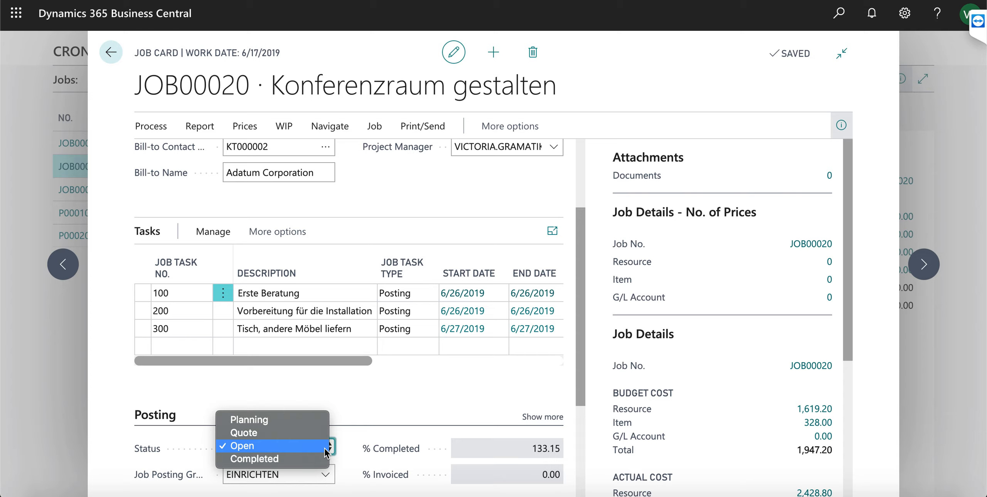
click(323, 449)
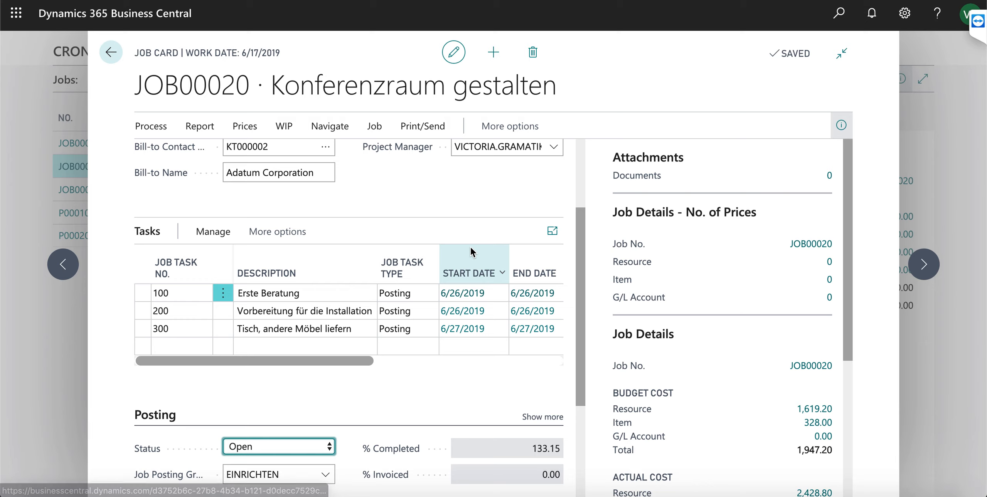
drag(297, 363, 471, 384)
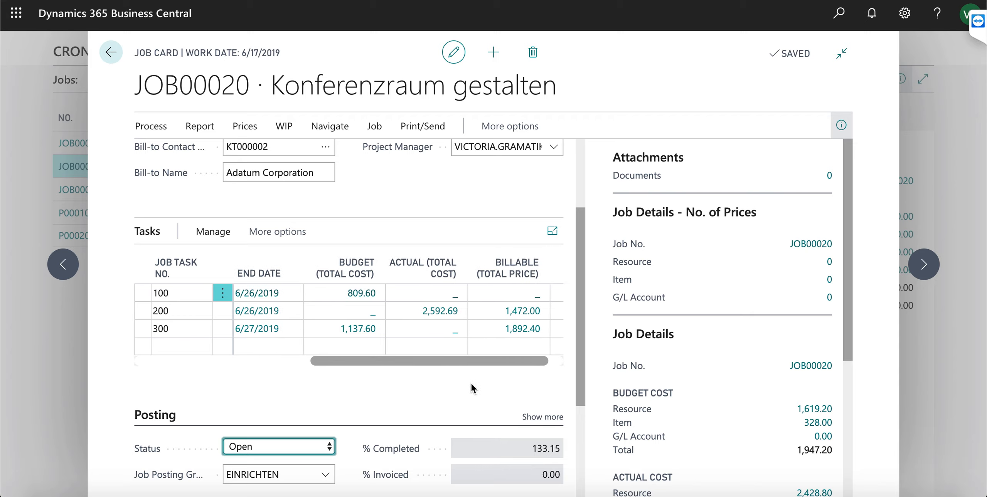
drag(472, 384, 226, 360)
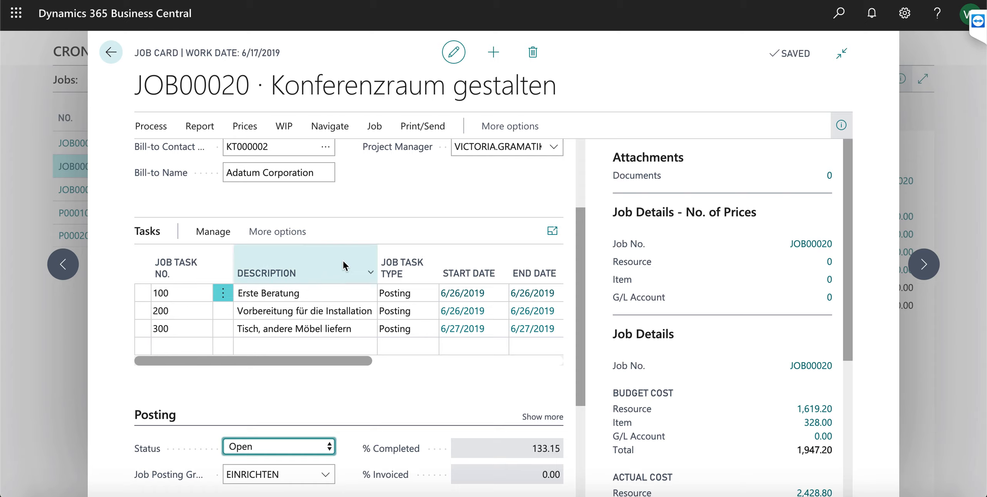
click(326, 131)
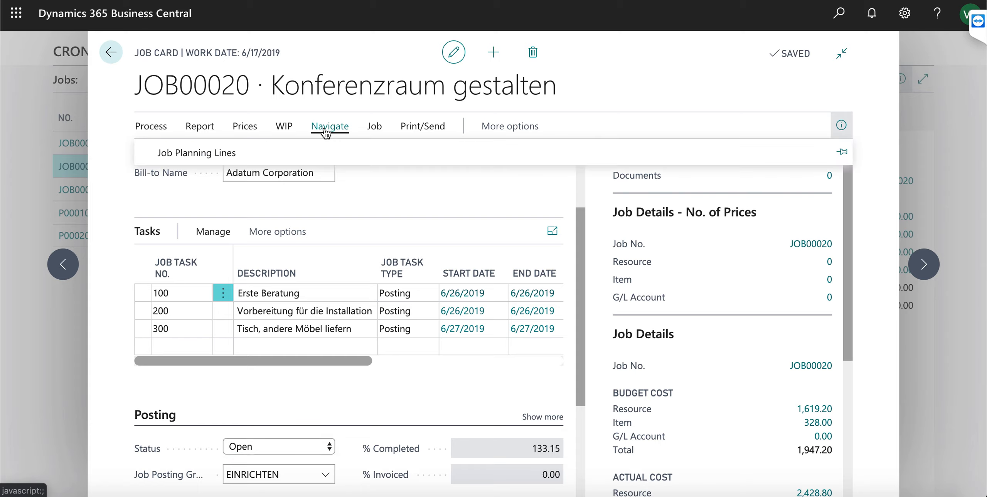
click(198, 156)
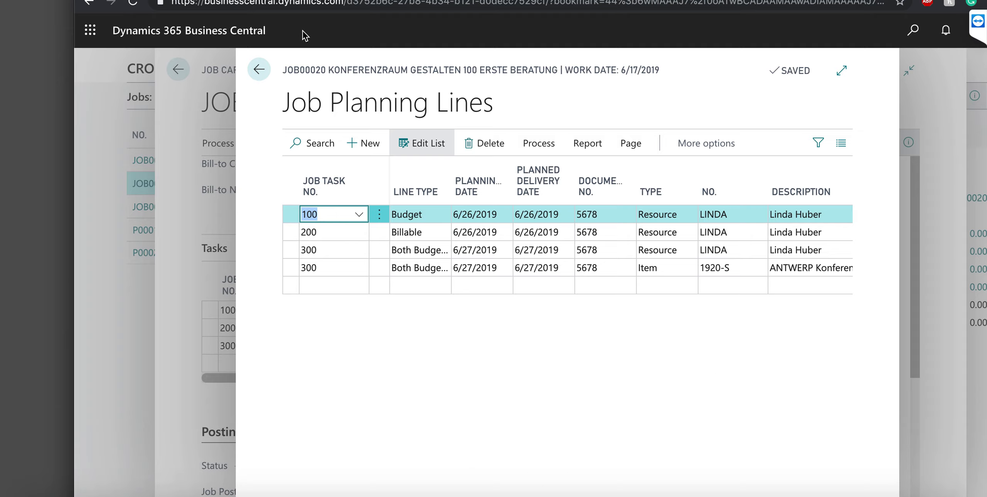
drag(302, 36, 216, 10)
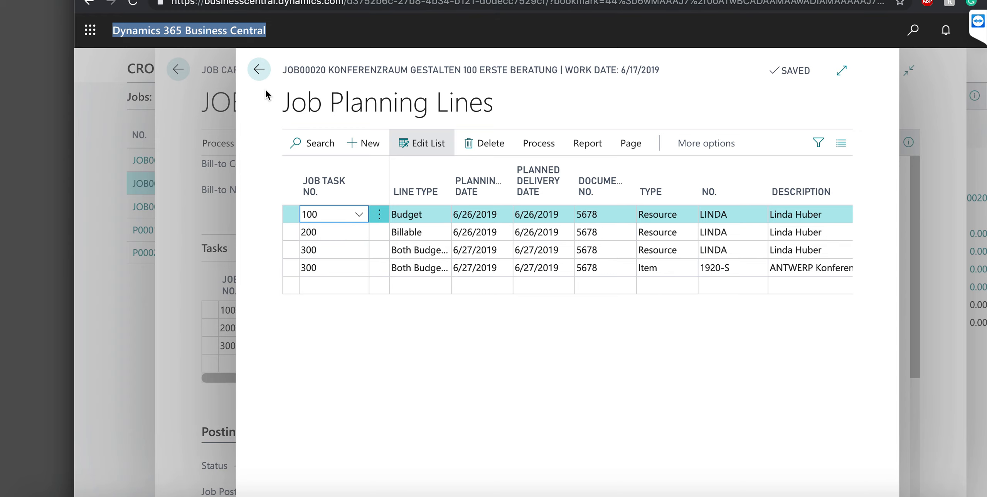
click(259, 70)
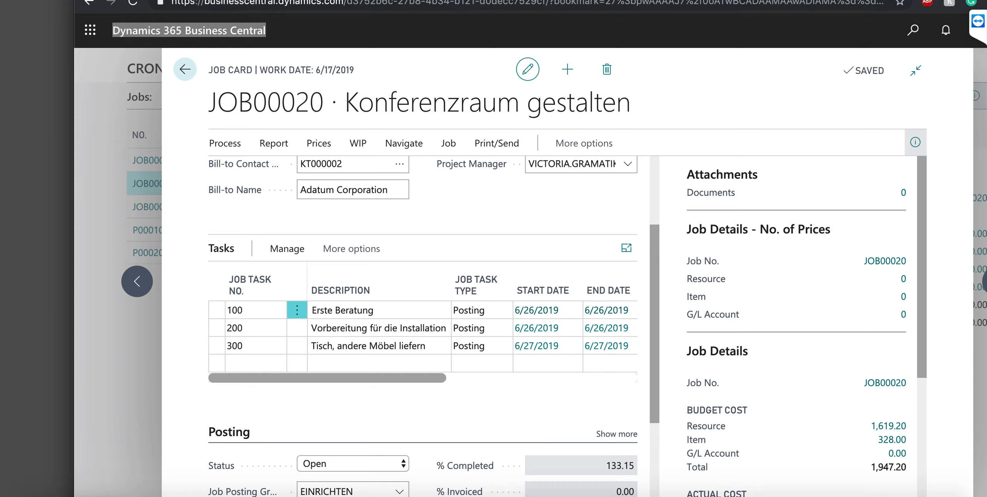
Preview the Job Analysis report at JOB00020's page (prices 1,472.00 and 1,892.40), then return to Jobs
click(185, 70)
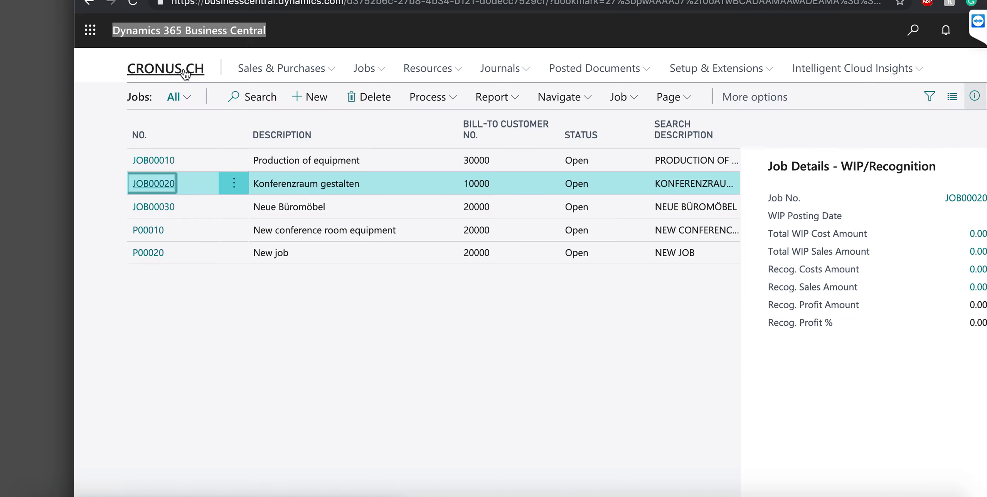
click(487, 107)
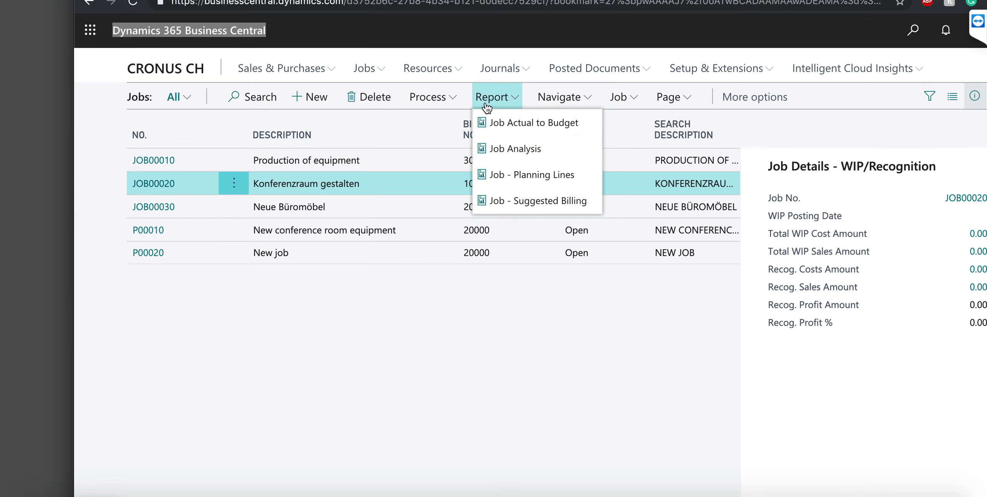
click(516, 156)
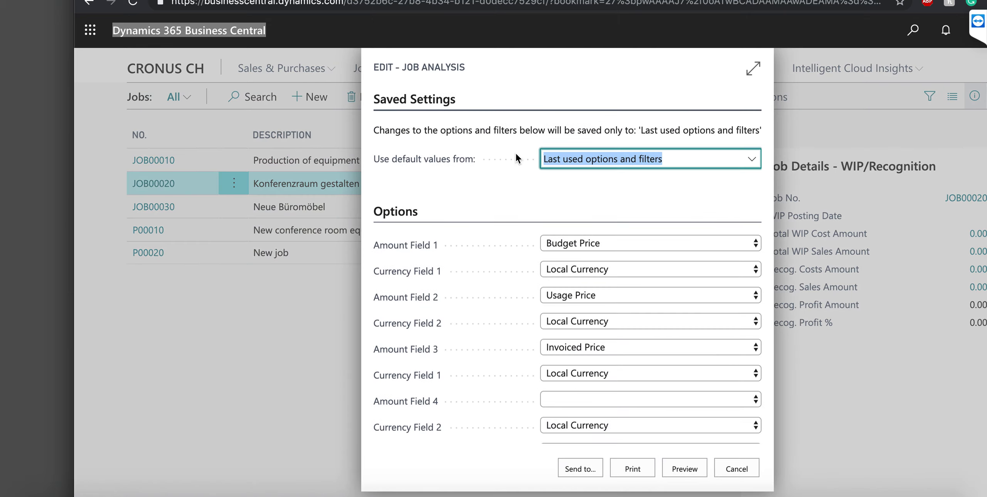
click(689, 476)
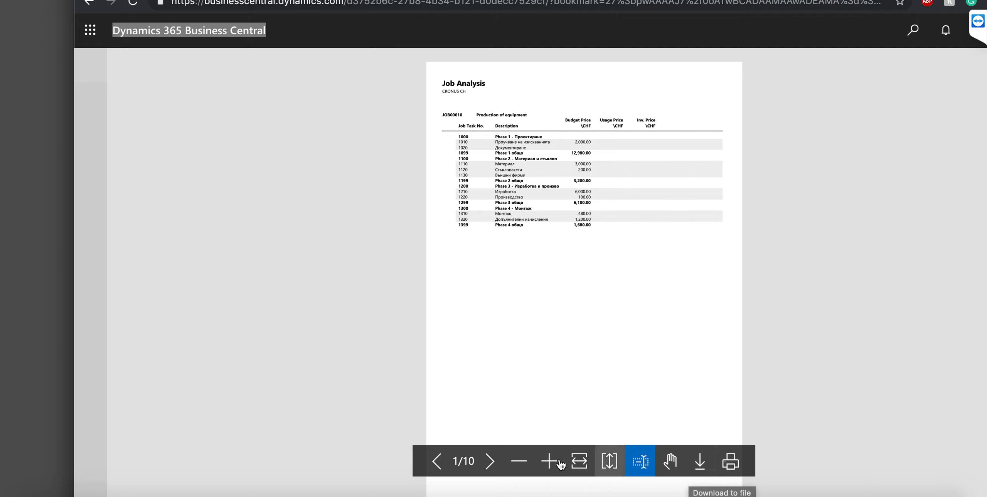
click(490, 463)
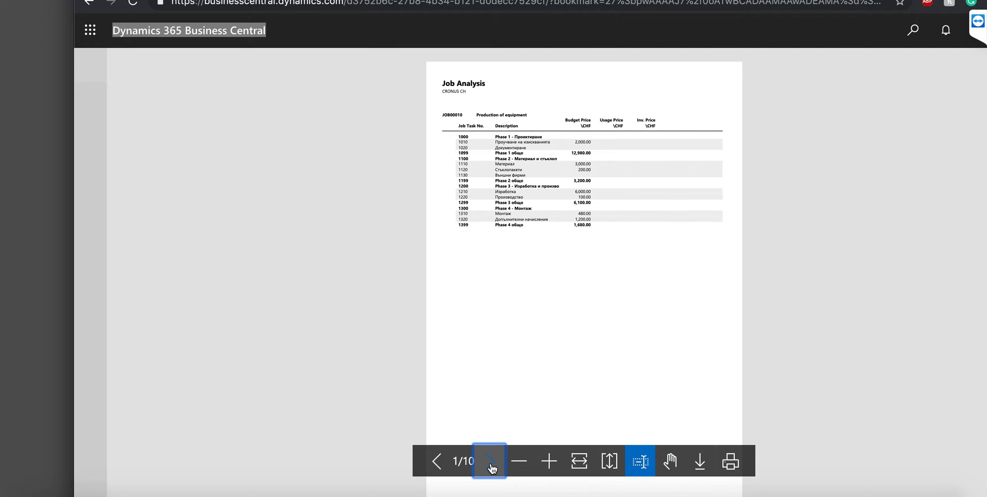
click(491, 463)
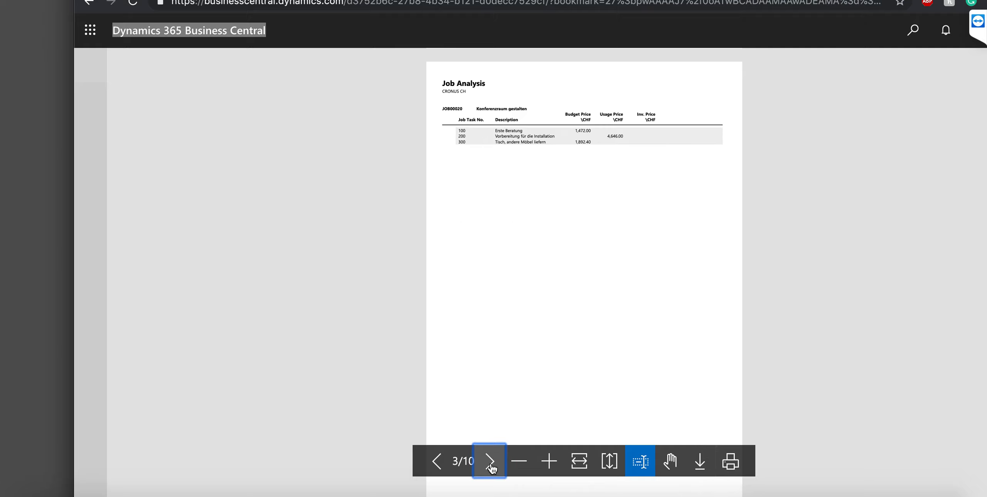
click(581, 464)
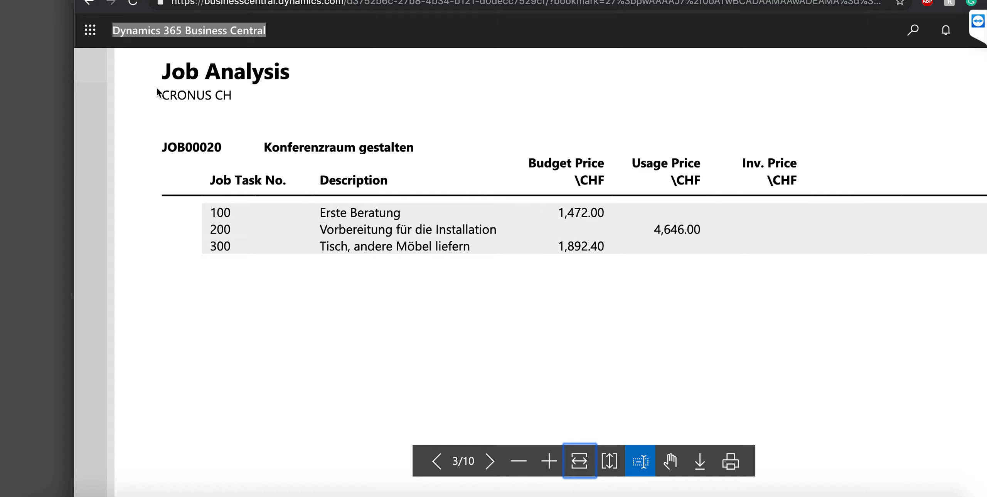
click(89, 5)
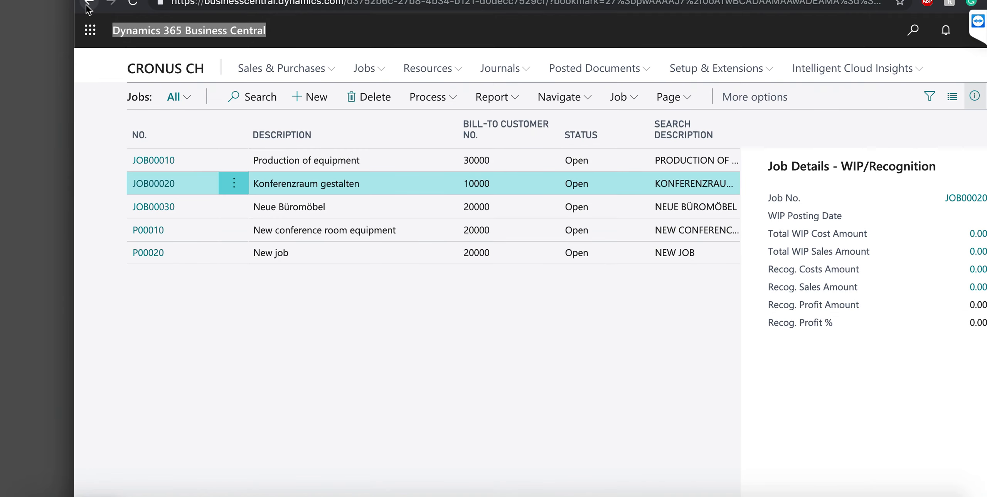
Launch the Create New Job wizard from the CRONUS CH home page, copying an existing job
click(180, 77)
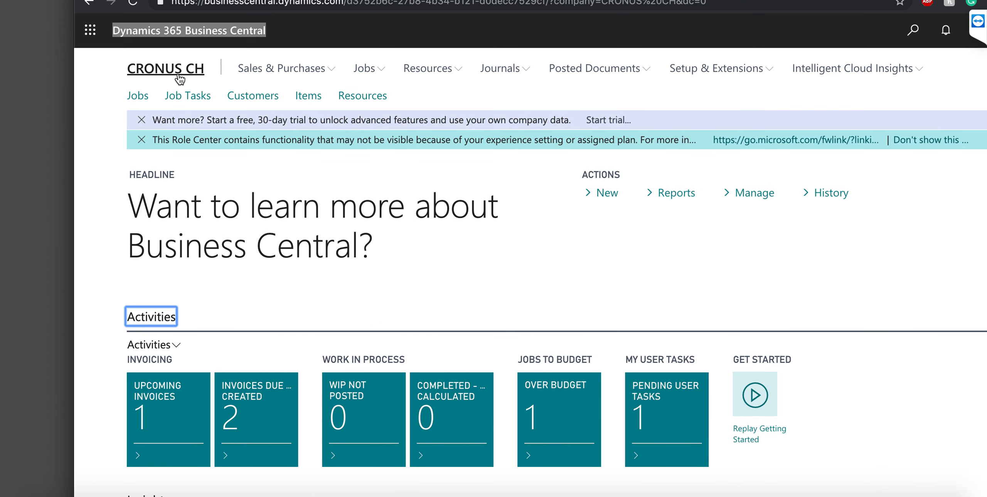
click(609, 195)
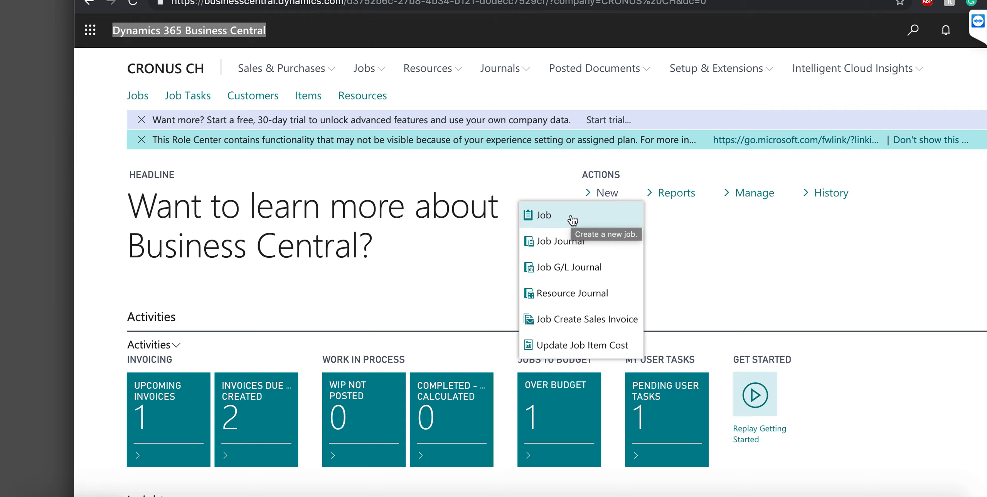
click(571, 216)
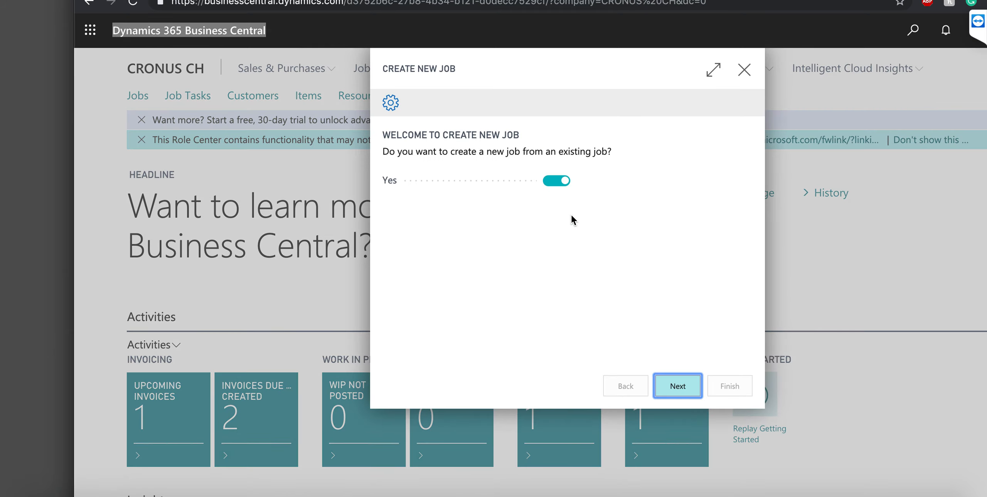
click(680, 391)
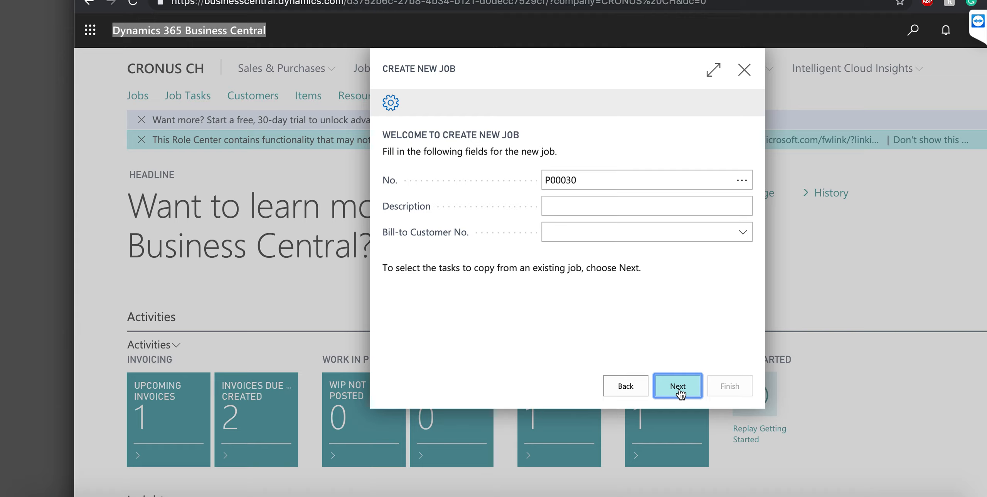
Enter description 'New job' and bill-to customer 10000 for job P00030
click(585, 209)
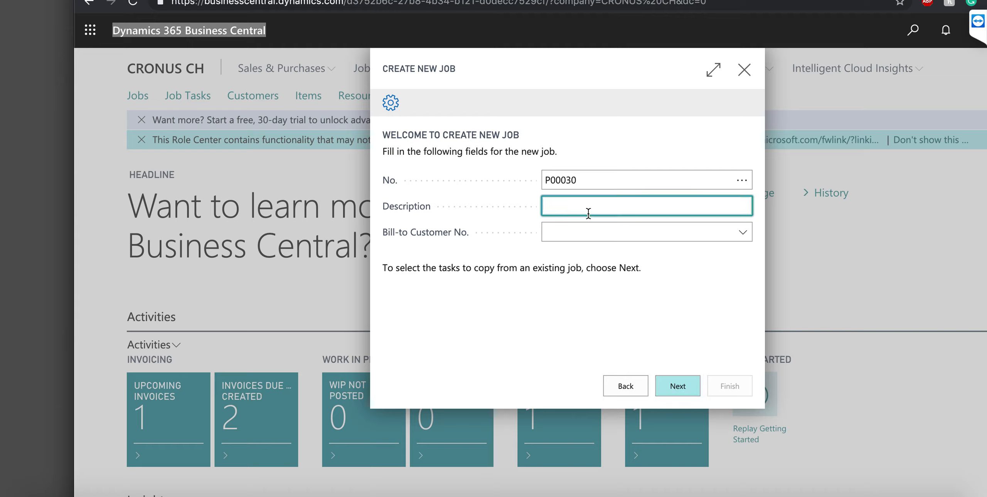
text(New job)
key(Tab)
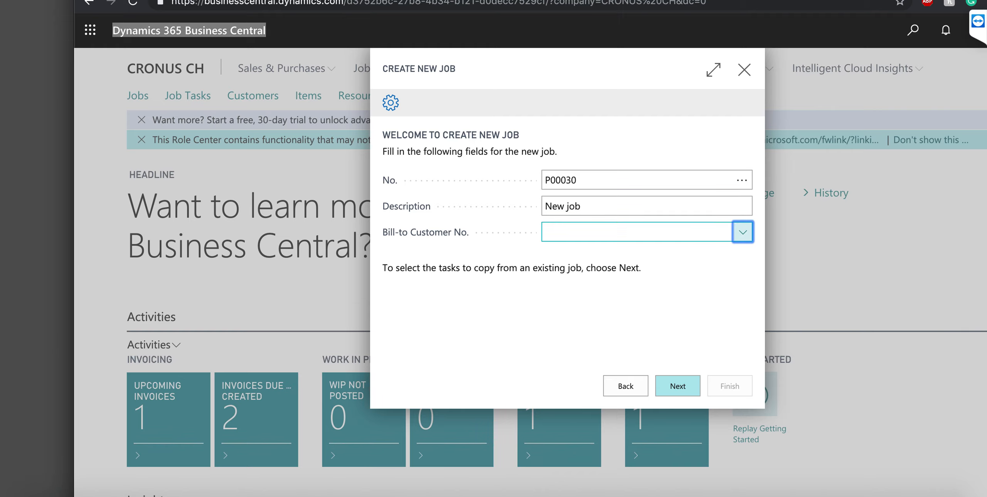
click(669, 290)
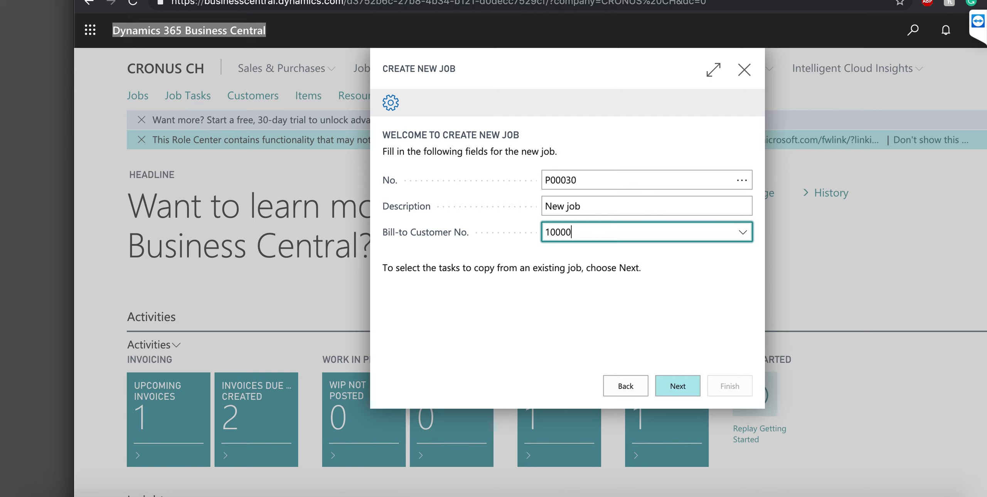
click(678, 386)
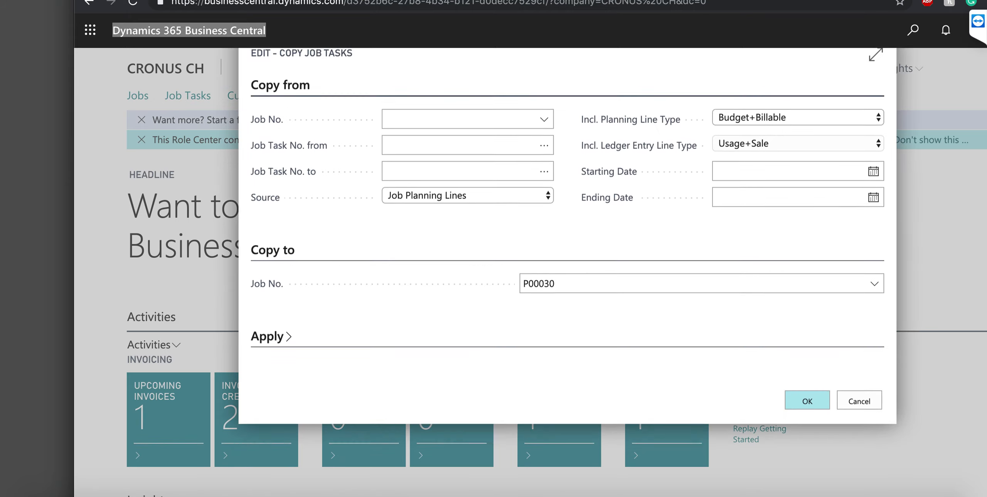
Choose JOB00020 as the source job and task 100 as the first task to copy
click(545, 134)
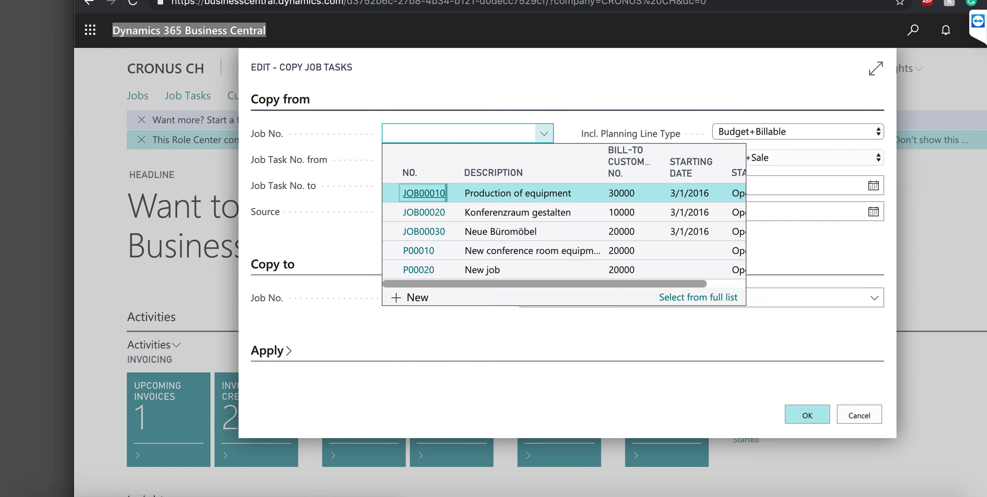
click(424, 213)
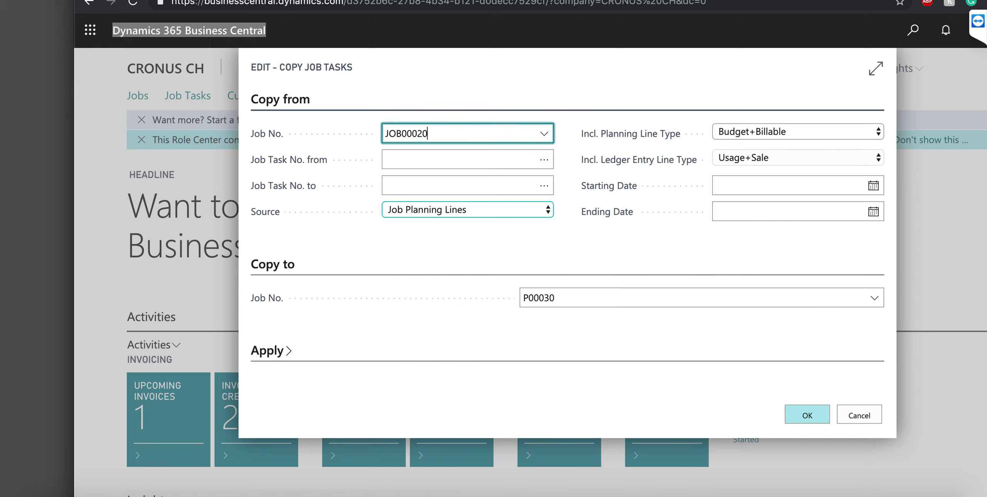
key(Tab)
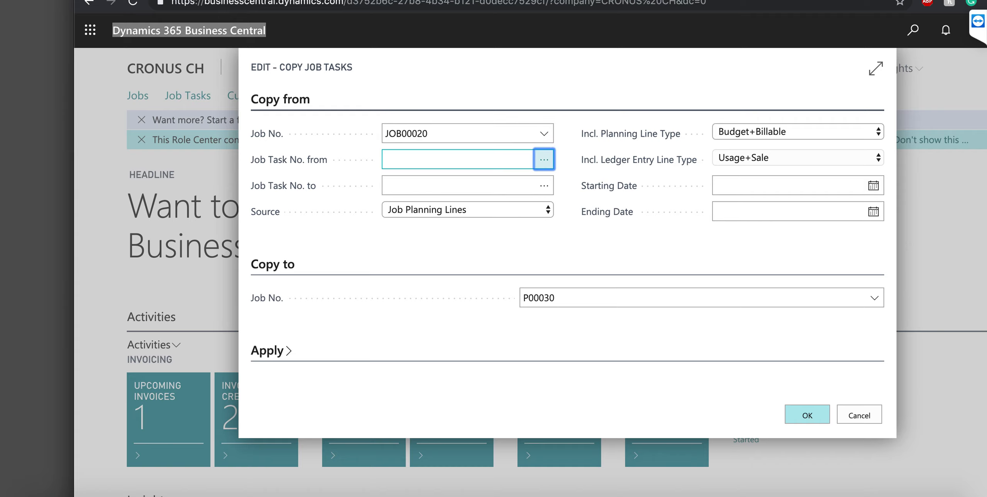
key(Return)
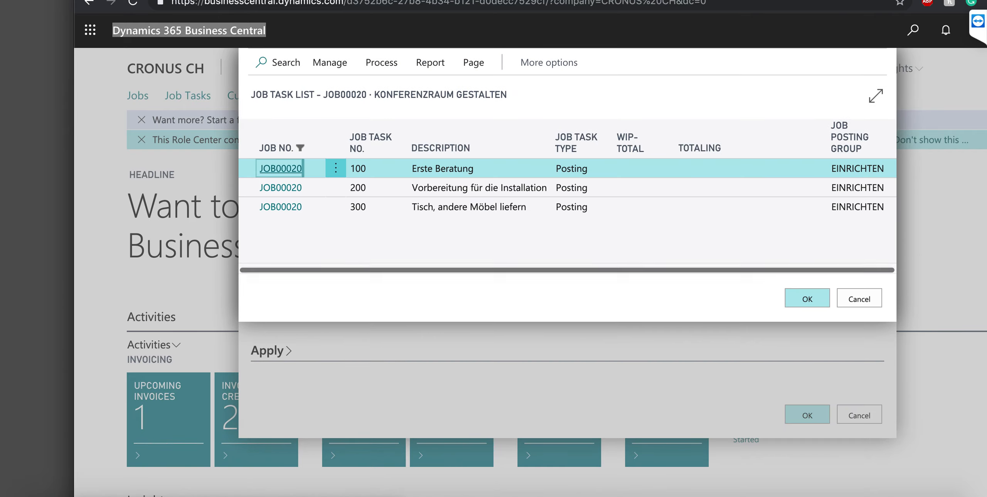
key(Return)
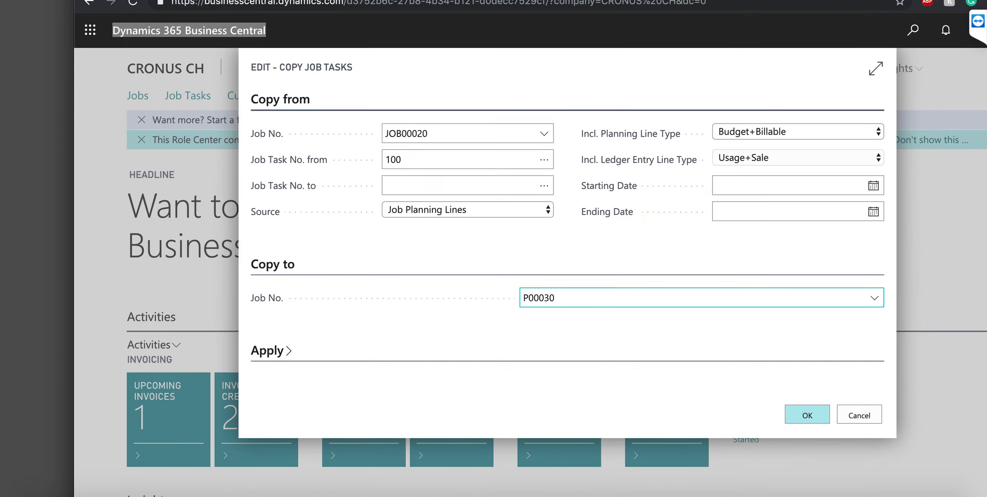
Set task 300 as the last task and run the copy into P00030
double_click(545, 186)
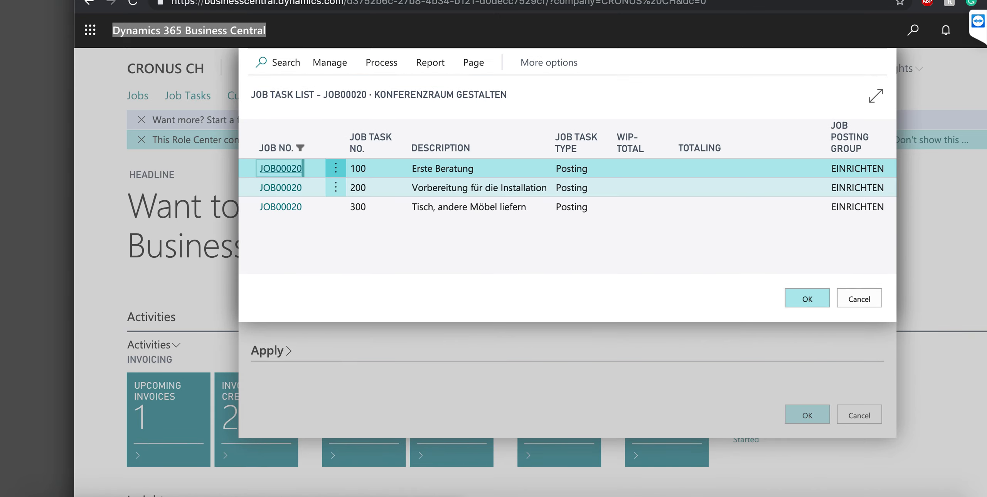
click(336, 207)
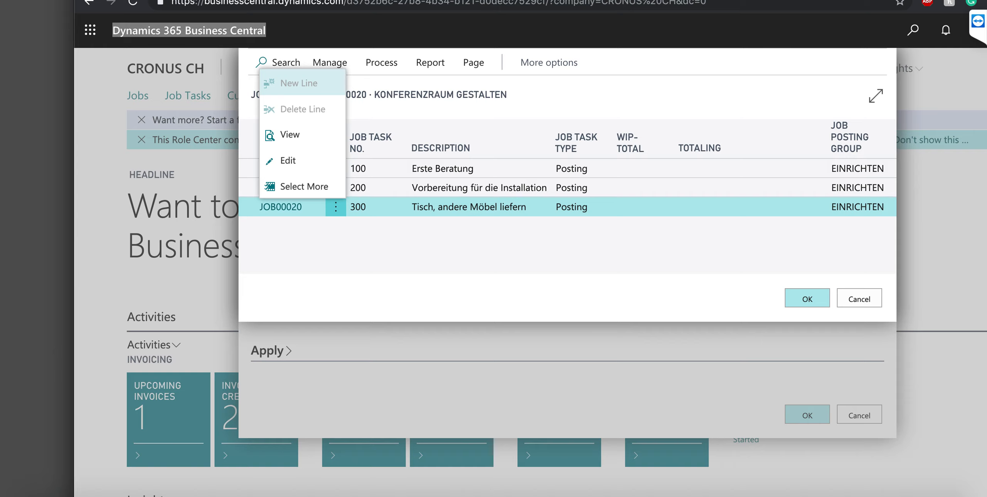
click(808, 298)
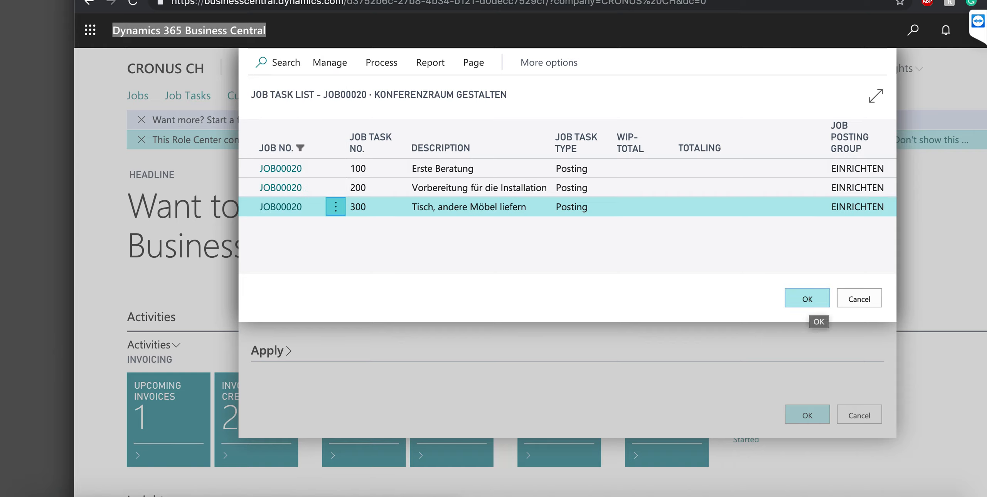
click(808, 298)
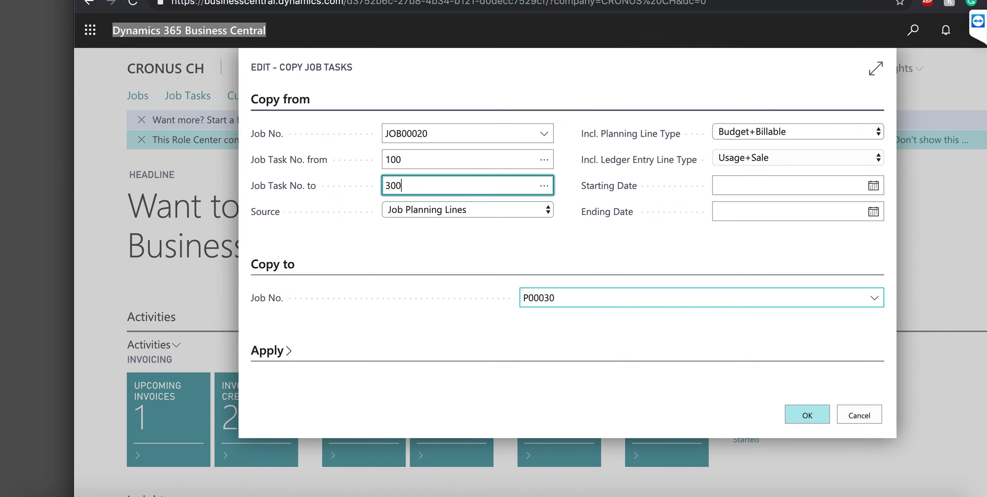
click(808, 415)
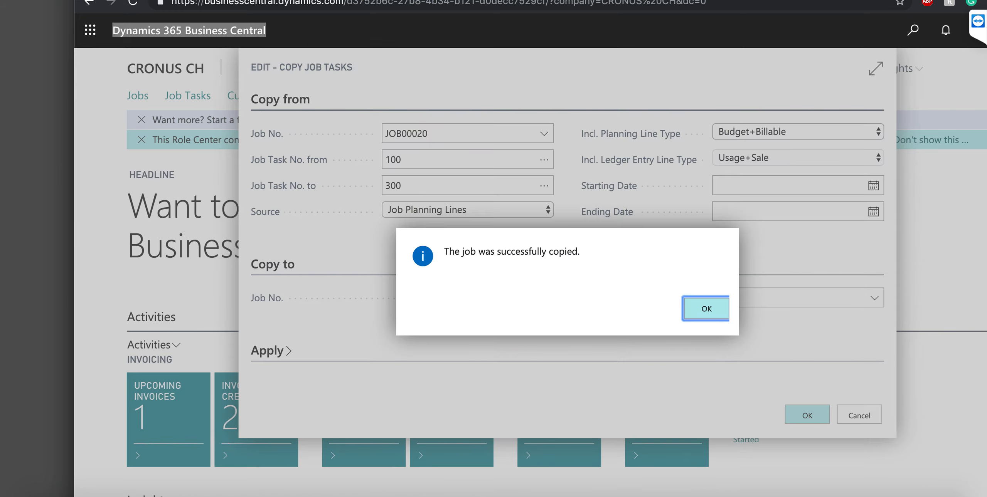
key(Return)
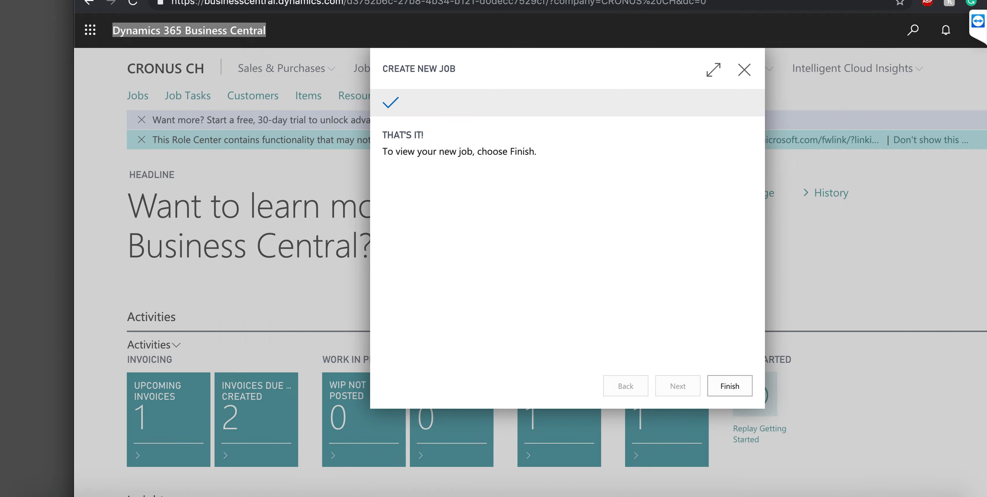
Finish the wizard, close the P00030 job card, and scroll down the CRONUS CH Role Center
click(730, 387)
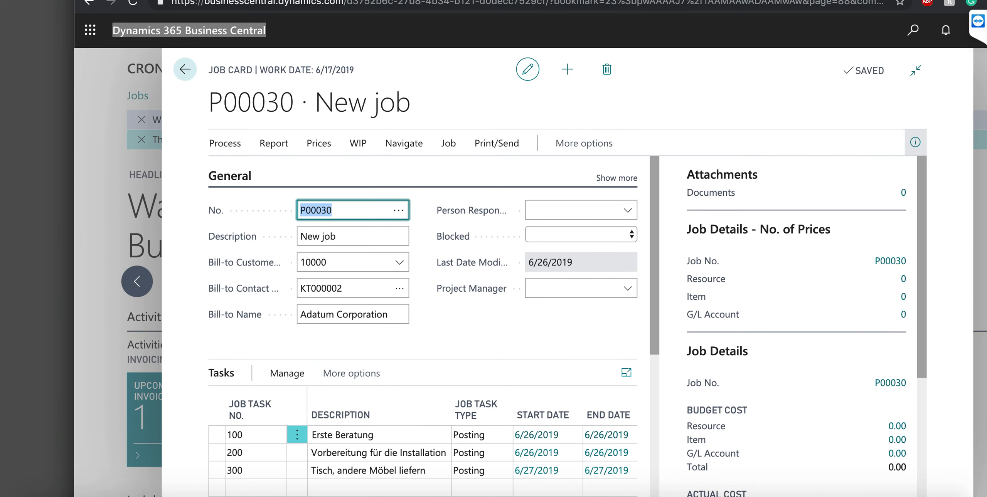
click(185, 70)
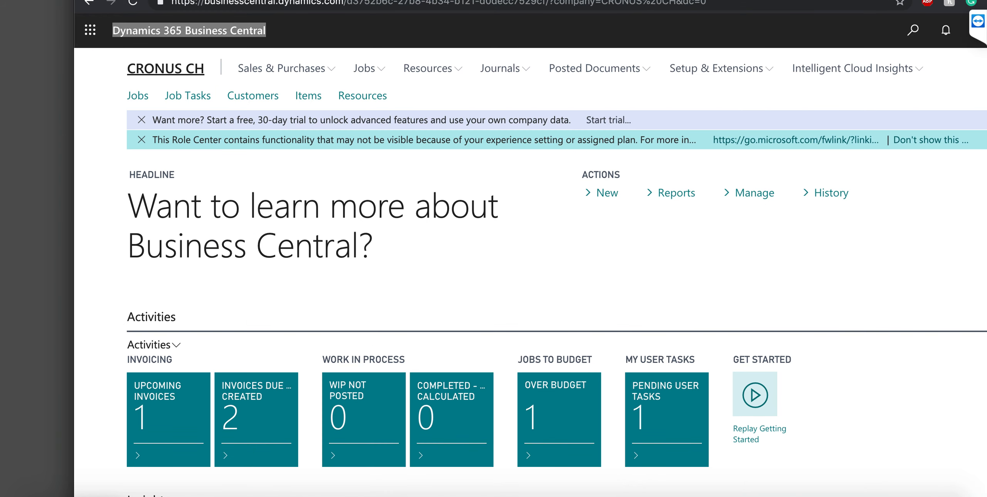
scroll(557, 320, down, 5)
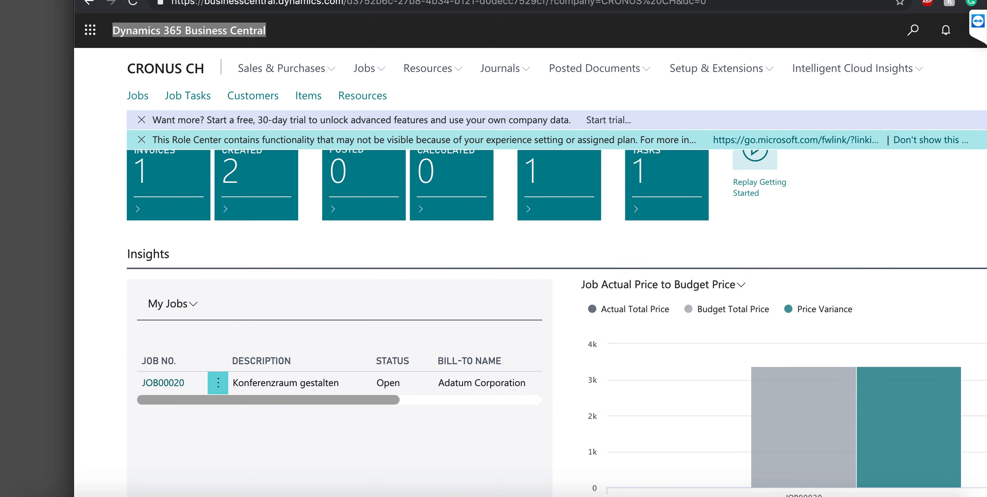
scroll(557, 320, down, 3)
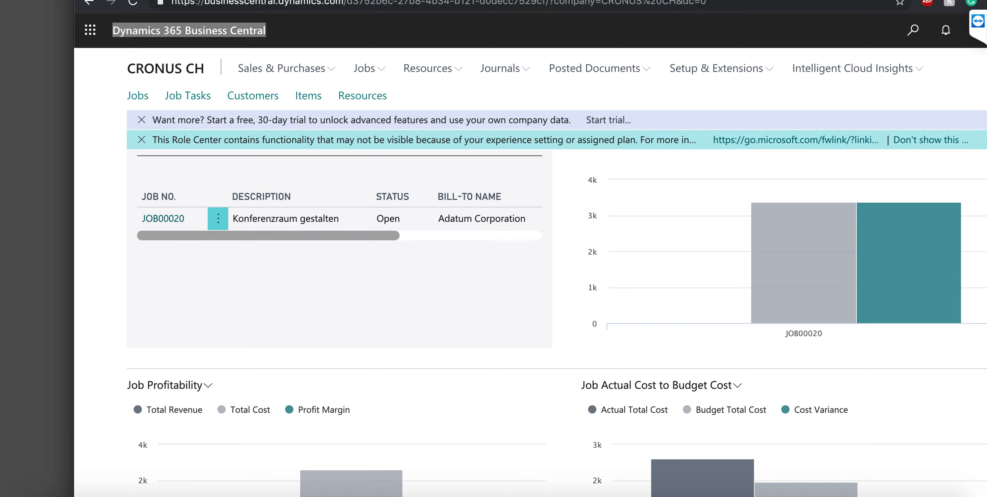
scroll(556, 320, down, 3)
scroll(276, 313, down, 5)
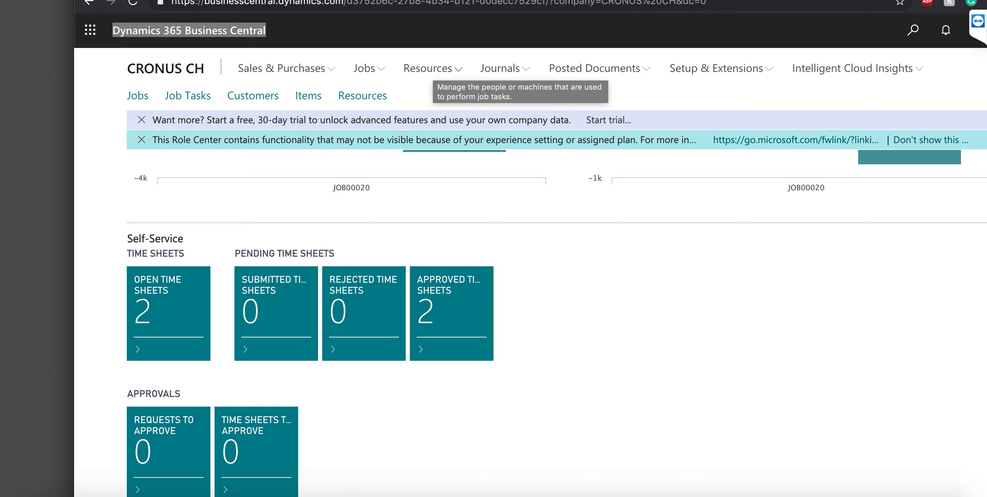
Open the first resource's card from the Resources list, review it, and return to the list
click(429, 68)
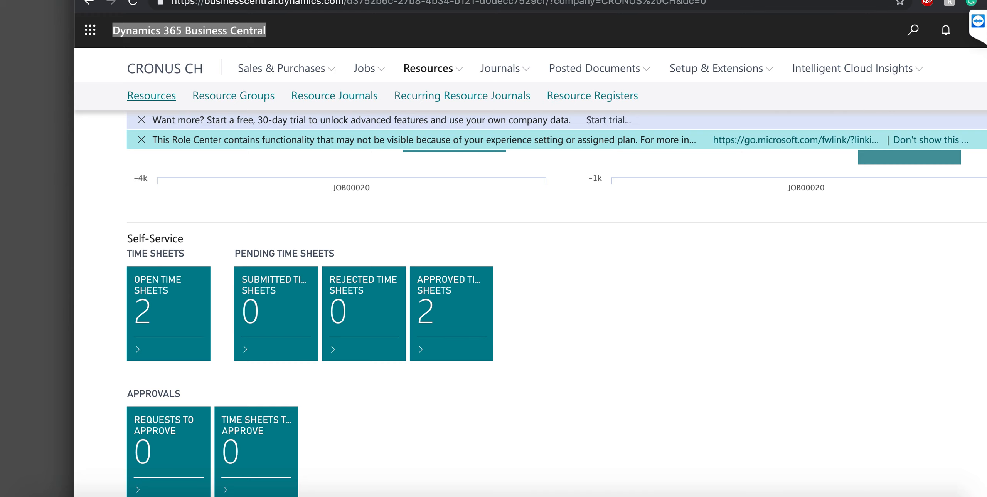
click(151, 95)
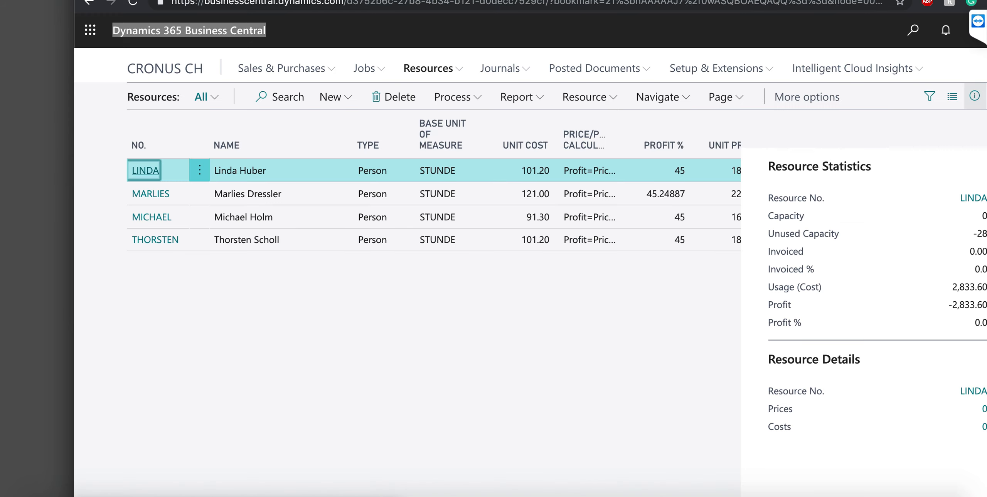
click(146, 170)
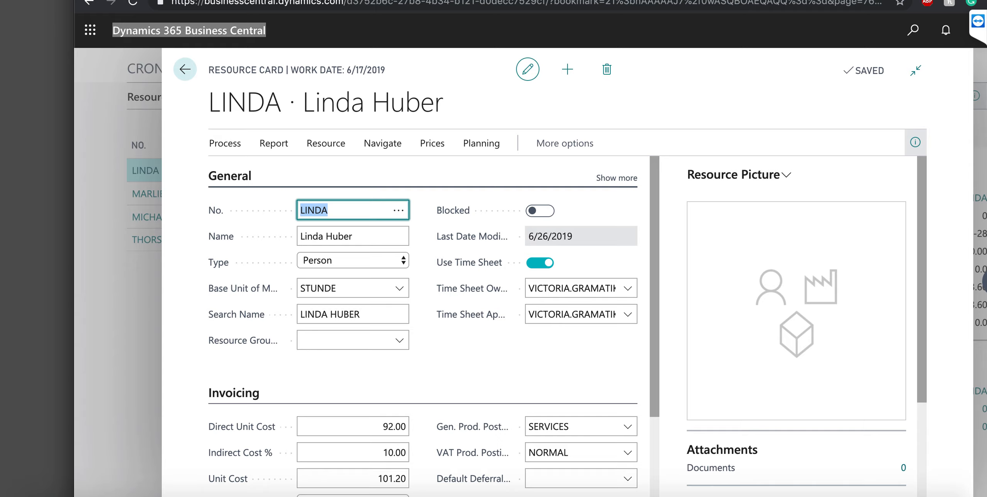
mouse_move(470, 263)
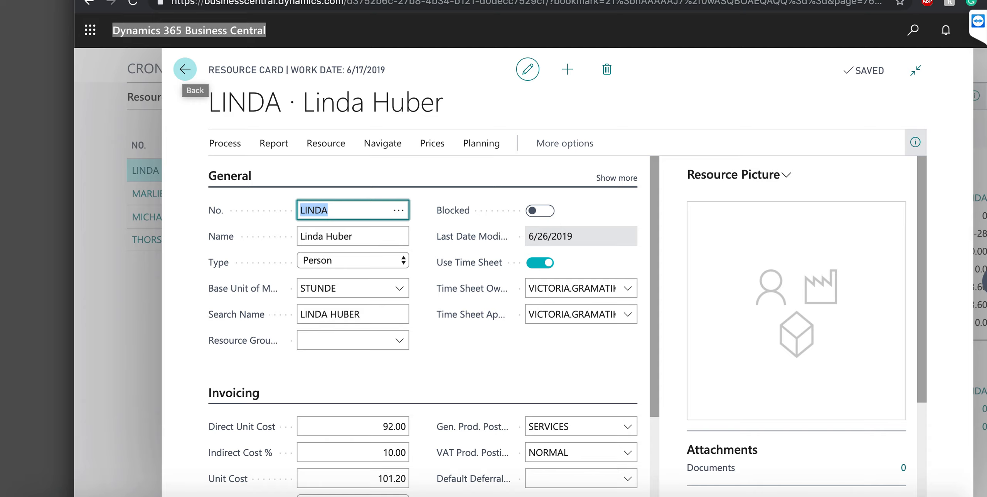
click(185, 70)
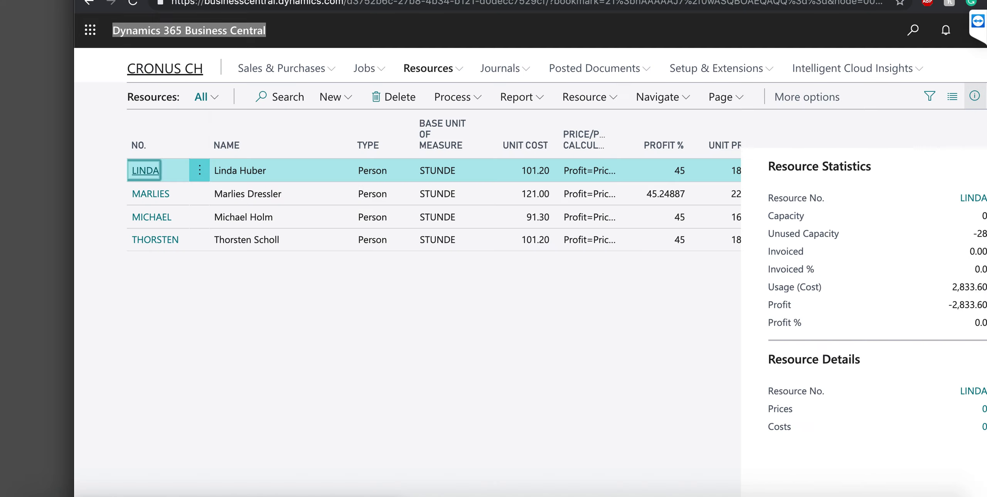
Open time sheet ARBZEITTAB00013 from Open Time Sheets and check its job line details
click(165, 69)
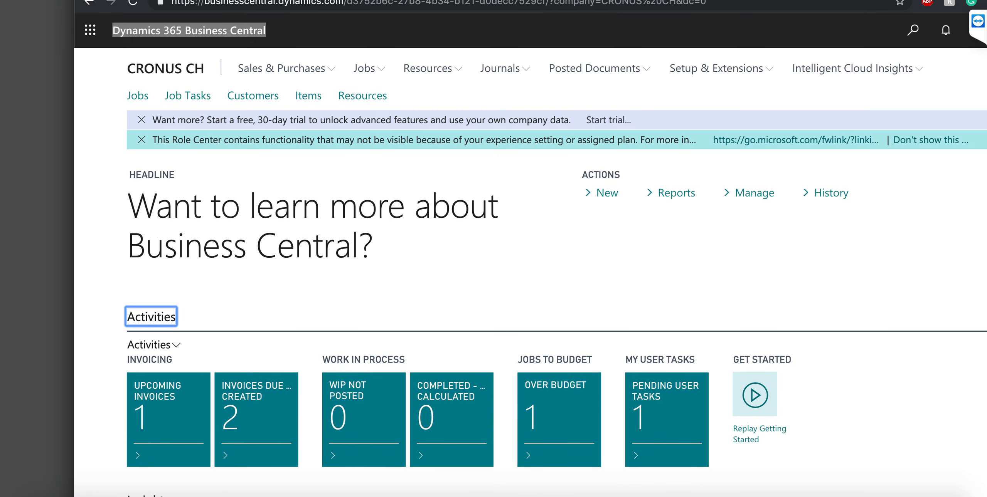
scroll(556, 324, down, 8)
scroll(555, 324, down, 5)
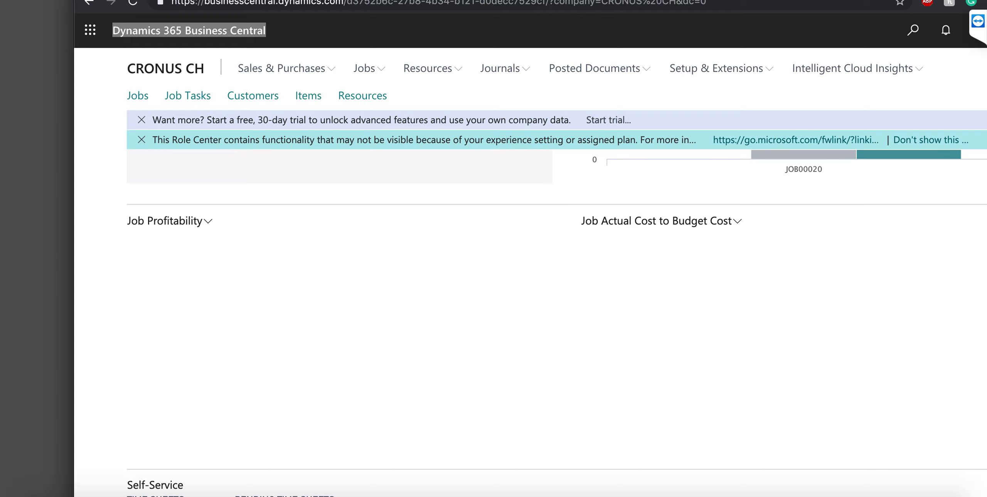
scroll(556, 324, down, 6)
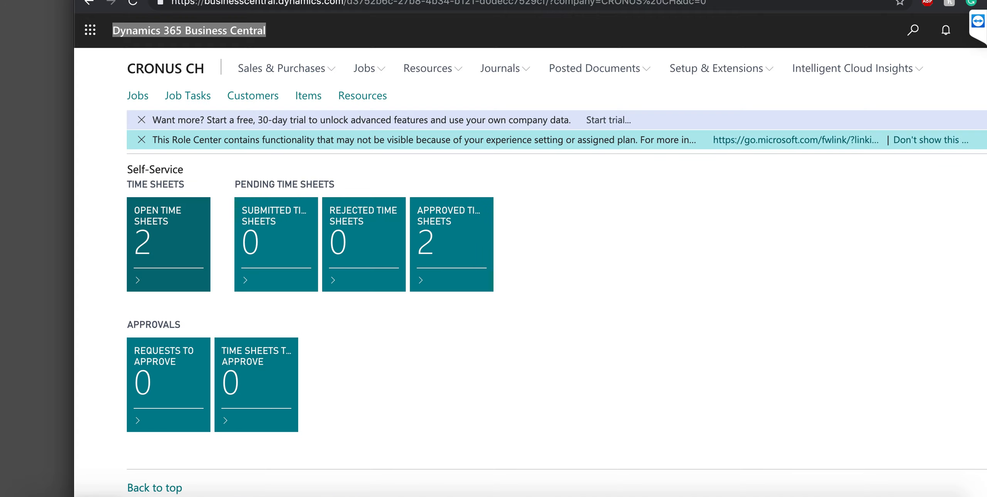
click(168, 240)
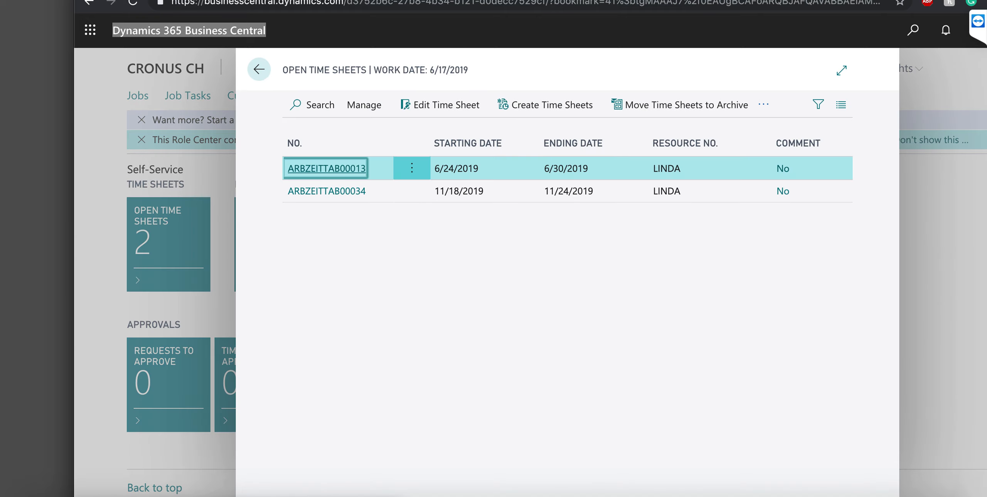
key(Return)
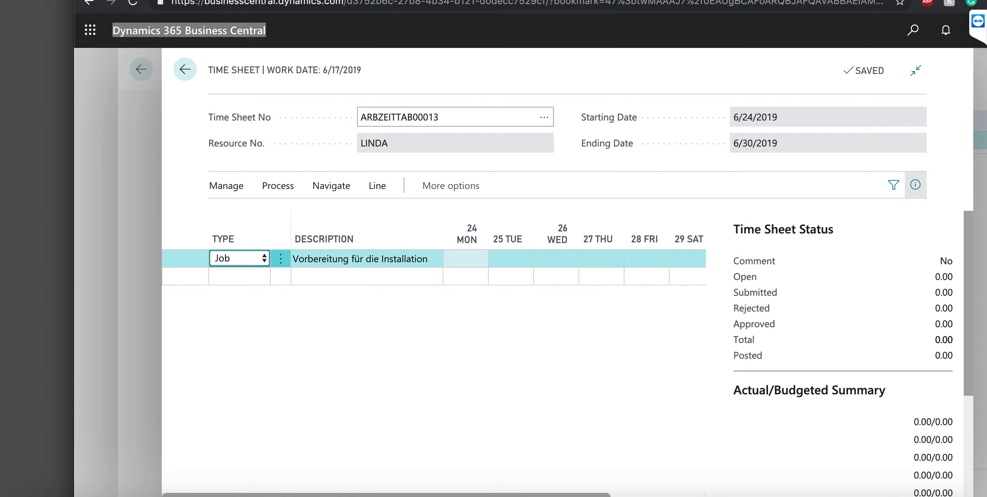
click(419, 259)
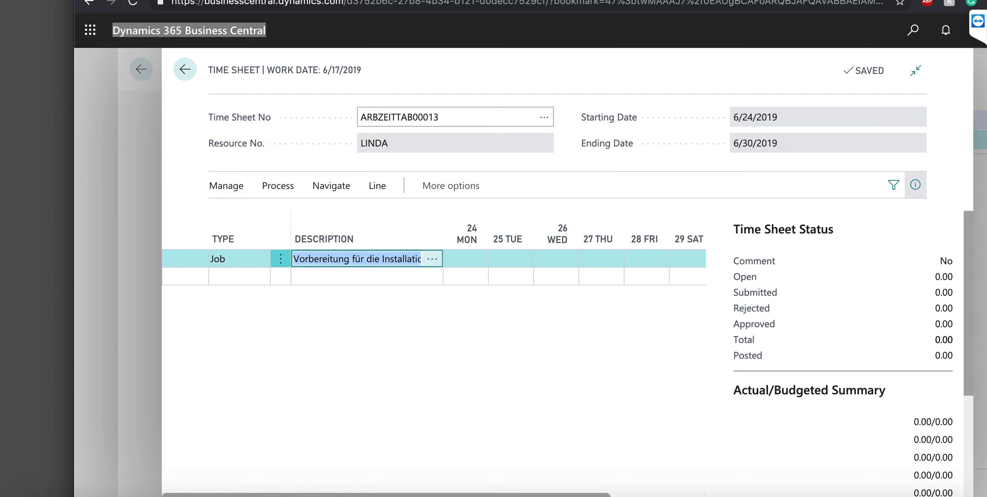
click(433, 259)
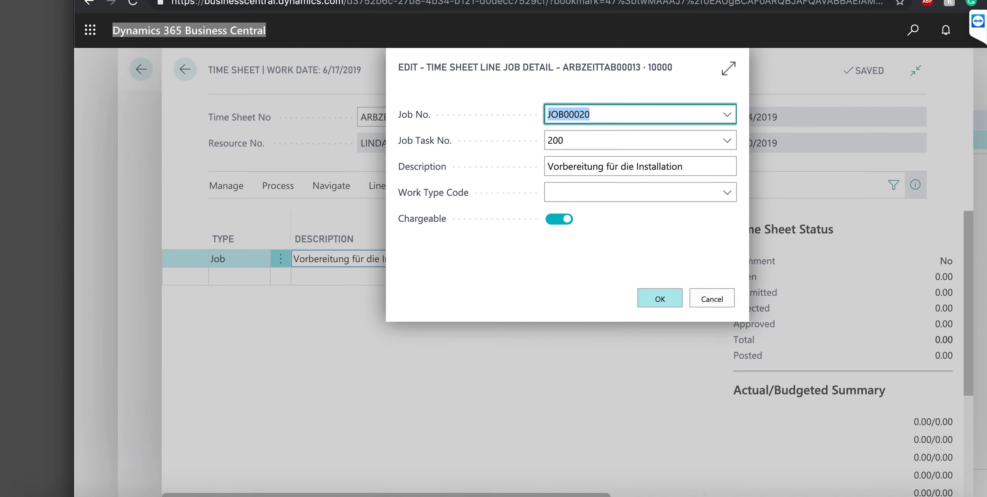
click(660, 298)
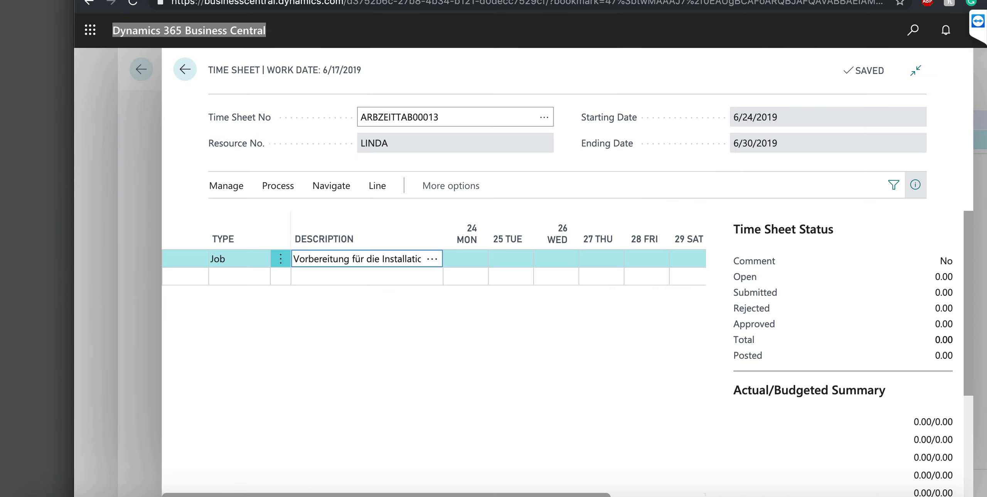
Enter 8 hours each for Monday, Tuesday and Wednesday on the JOB00020 line
click(465, 259)
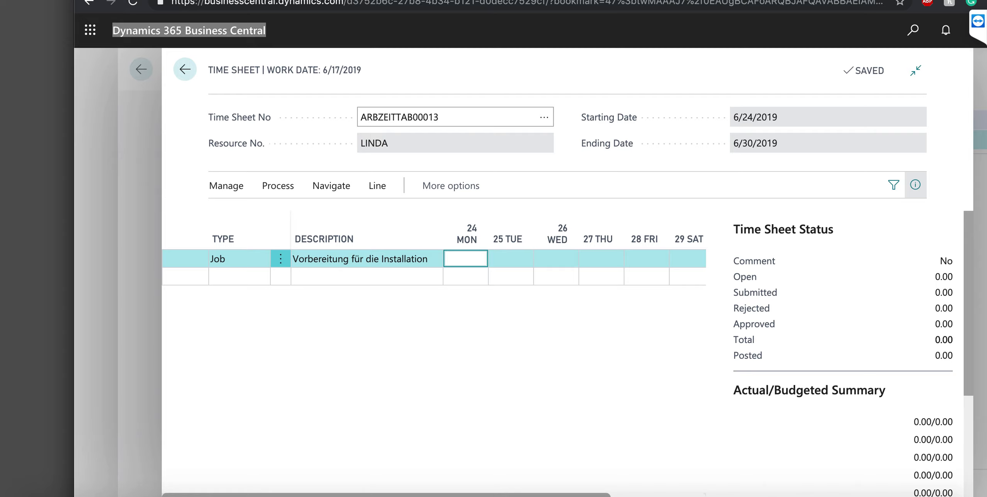
text(8)
key(Tab)
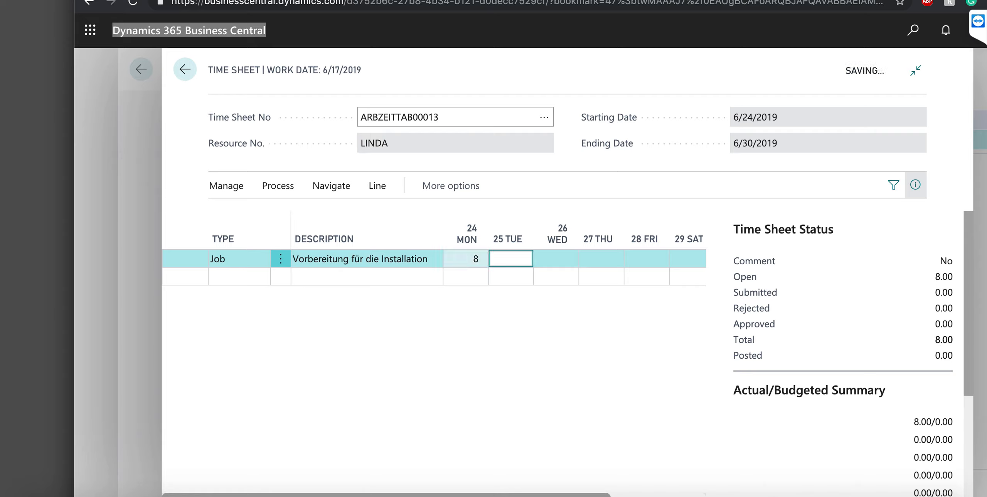
text(8)
key(Tab)
text(8)
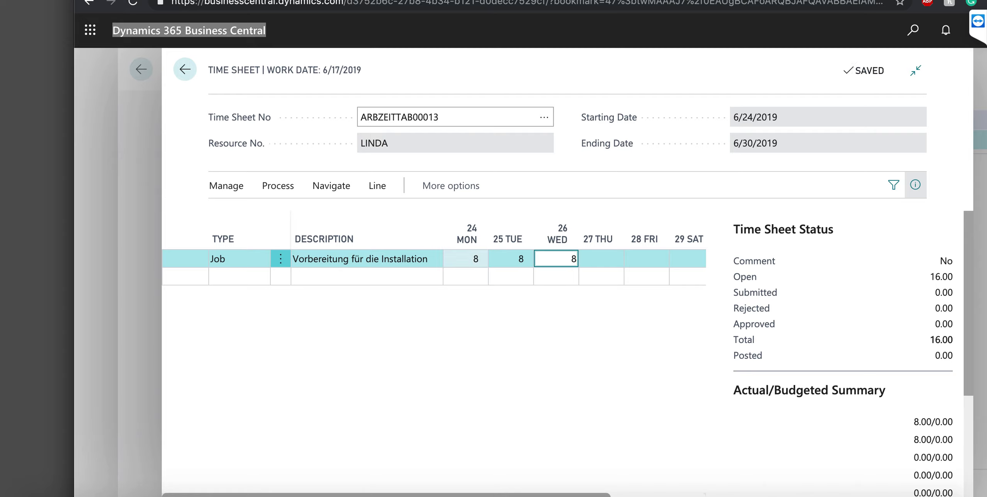
key(Down)
Add a new Absence line with cause of absence HOLIDAY
click(233, 278)
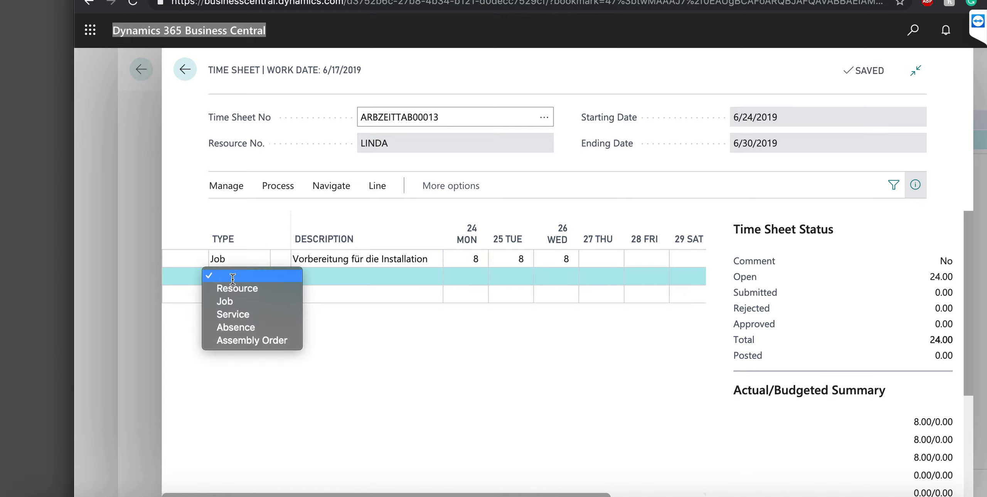
click(245, 331)
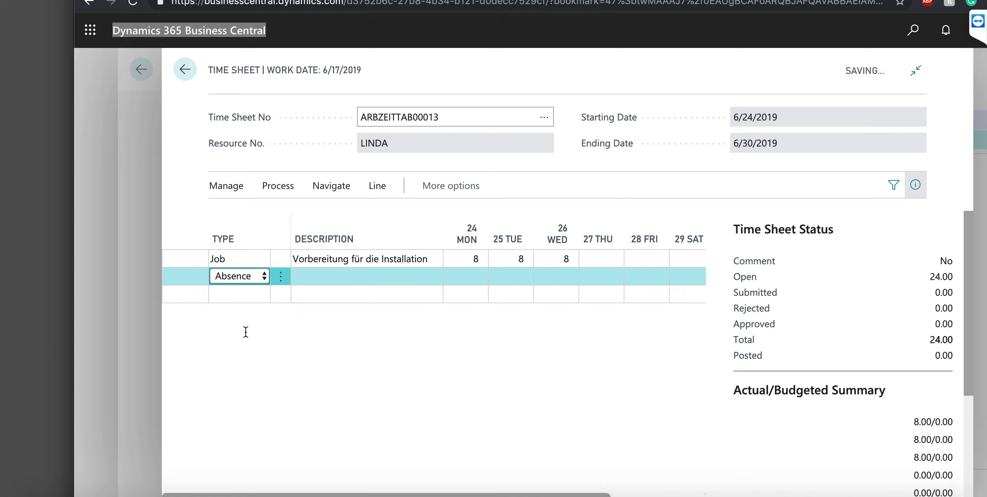
click(321, 279)
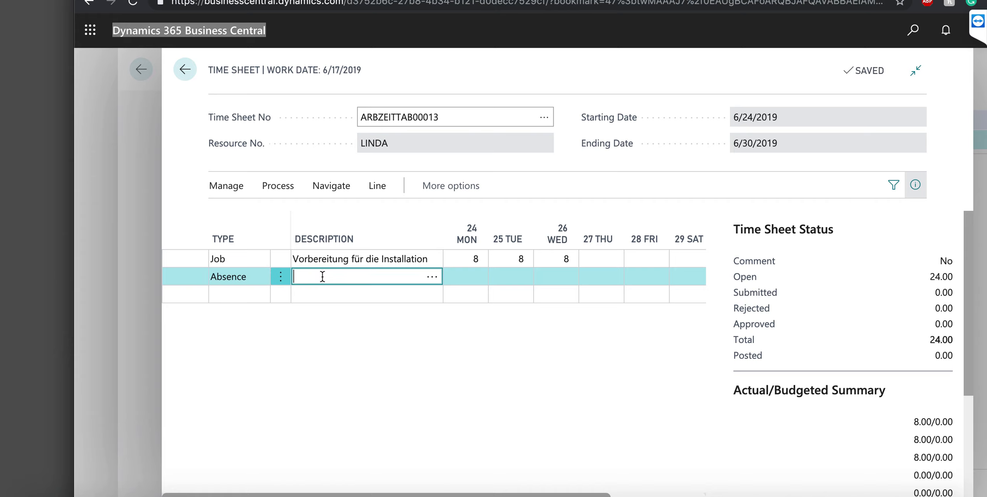
click(432, 278)
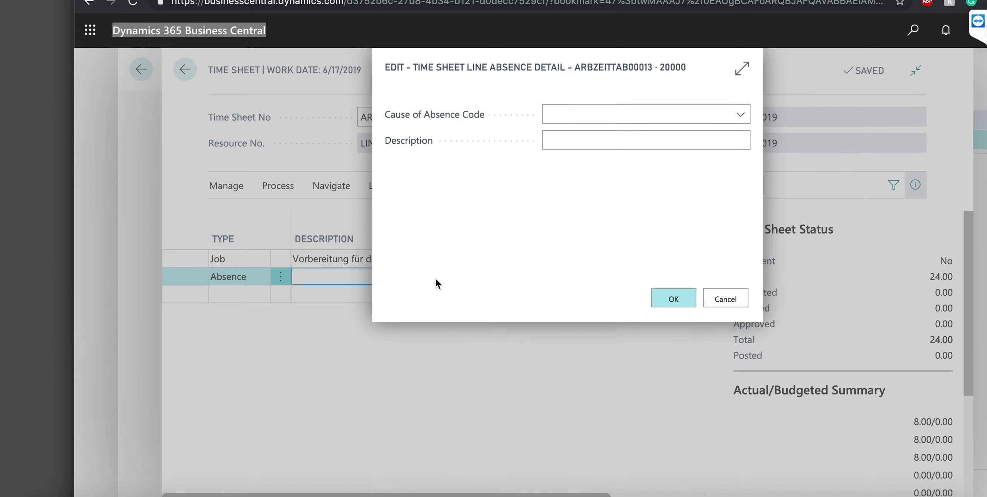
click(741, 117)
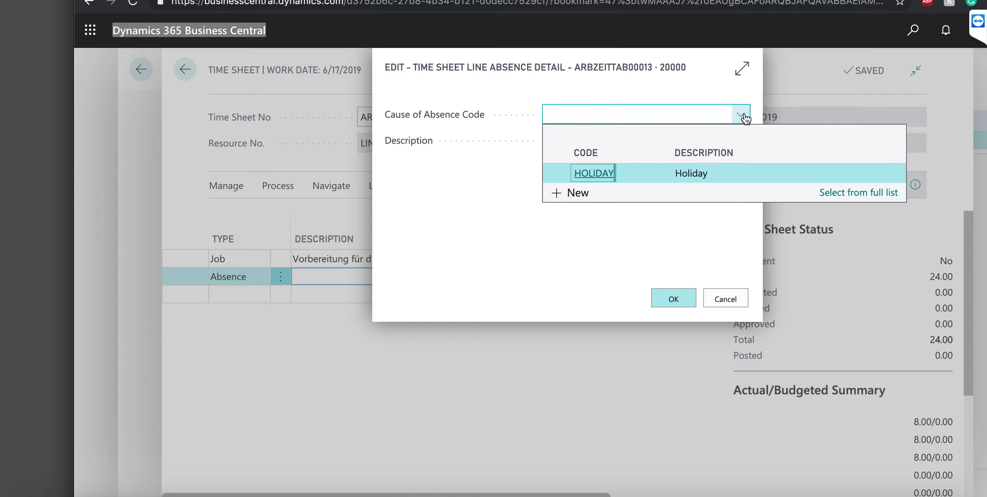
click(657, 174)
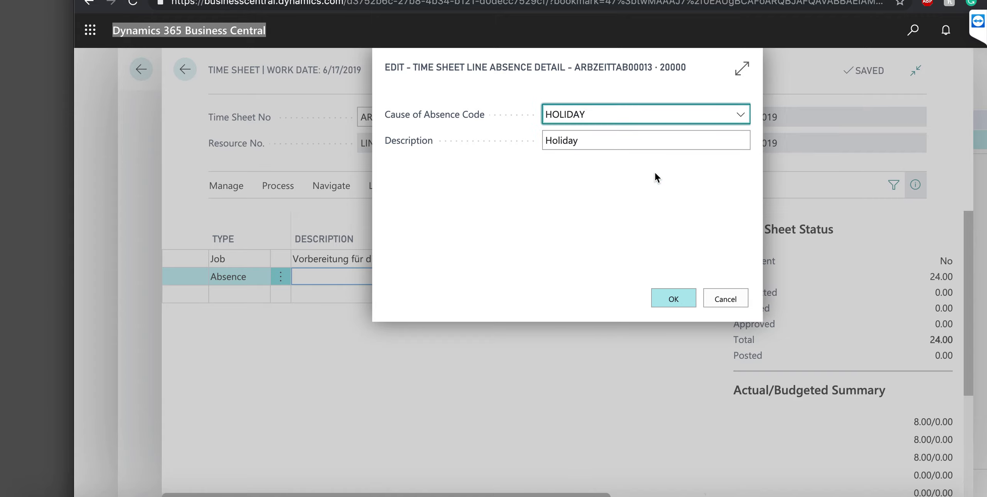
click(679, 304)
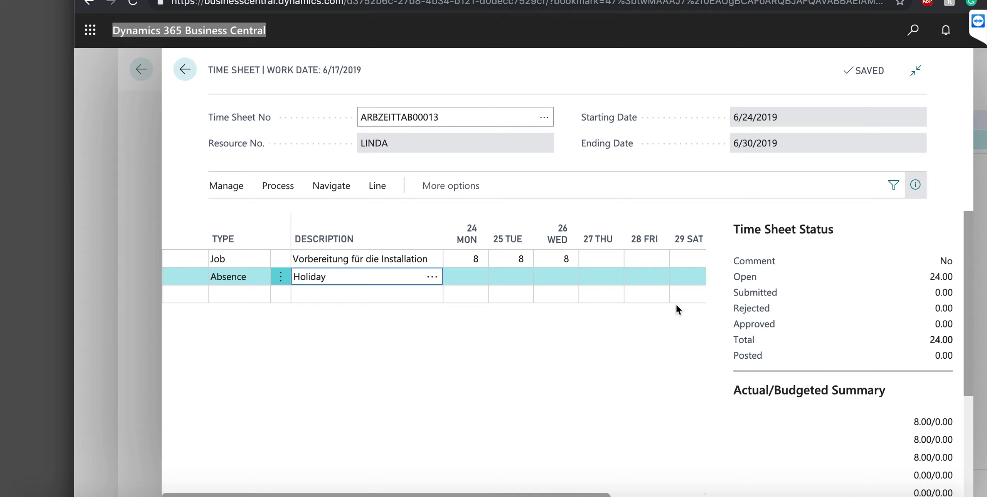
Enter 8 hours each on Thursday and Friday for the holiday line
click(612, 277)
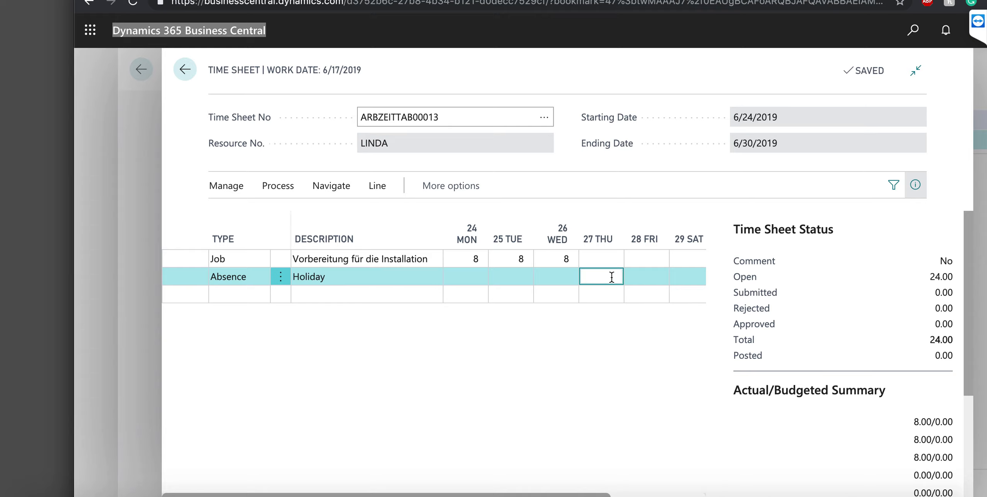
text(8)
key(Tab)
text(8)
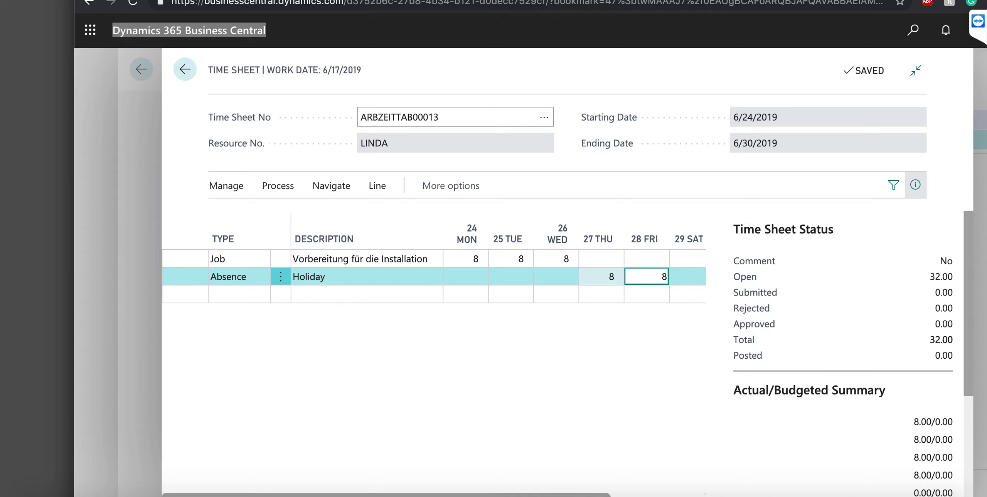
key(Up)
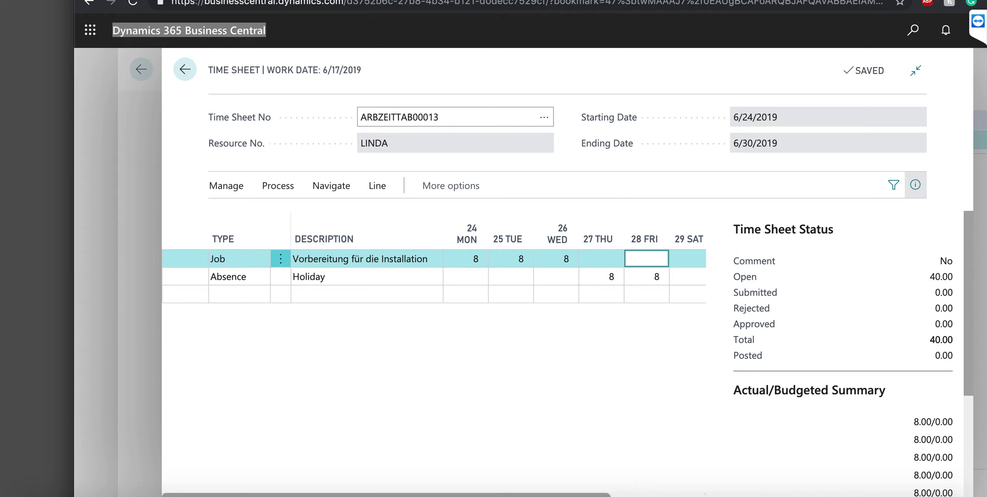
Submit all open lines of time sheet ARBZEITTAB00013 for approval
click(226, 185)
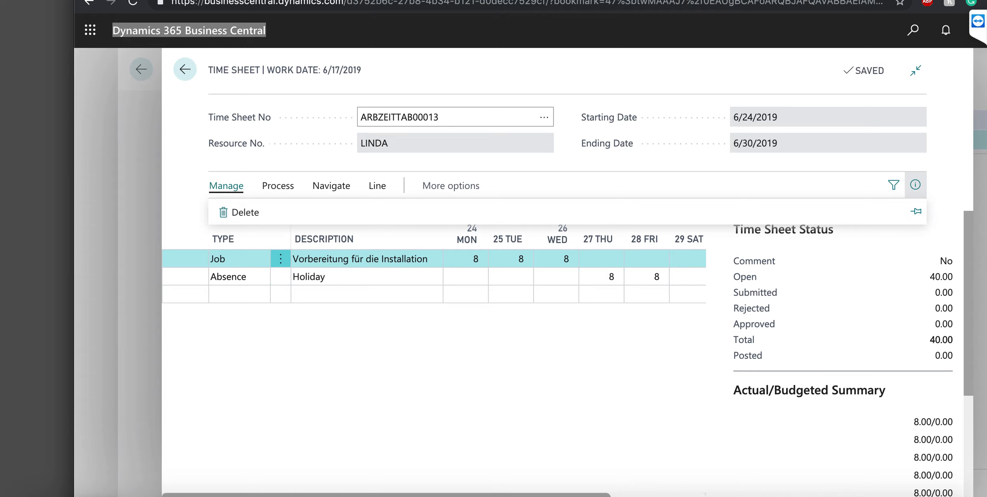
click(278, 186)
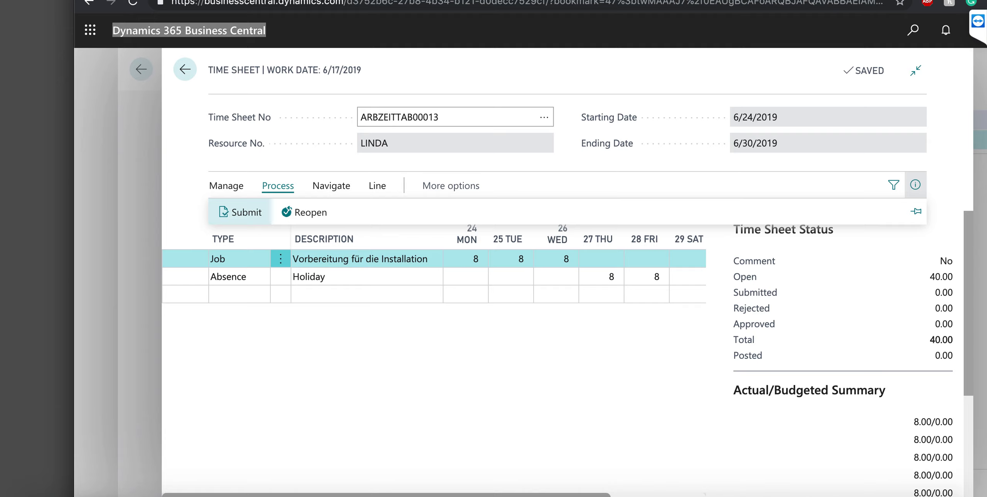
click(241, 214)
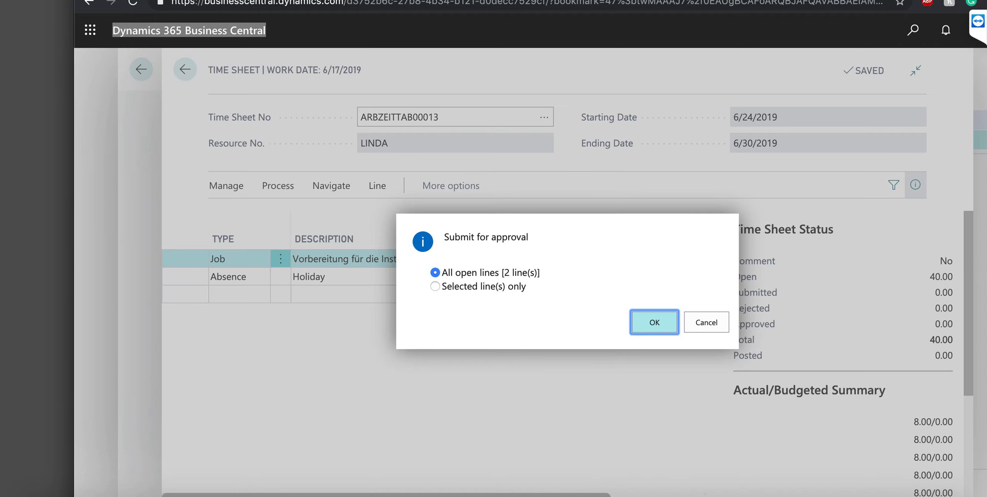
key(Return)
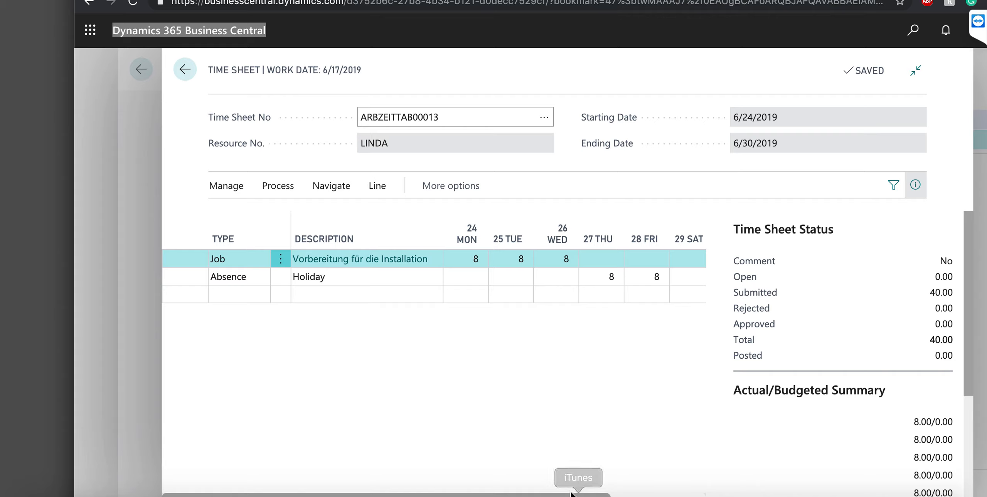
drag(577, 496, 679, 496)
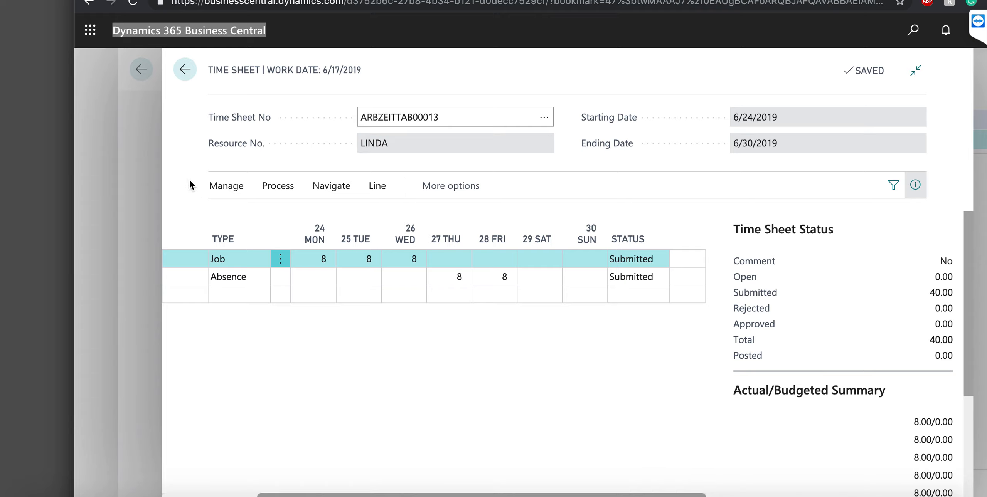
Close the time sheet, return to the Role Center, and show the time sheet management tasks
click(185, 72)
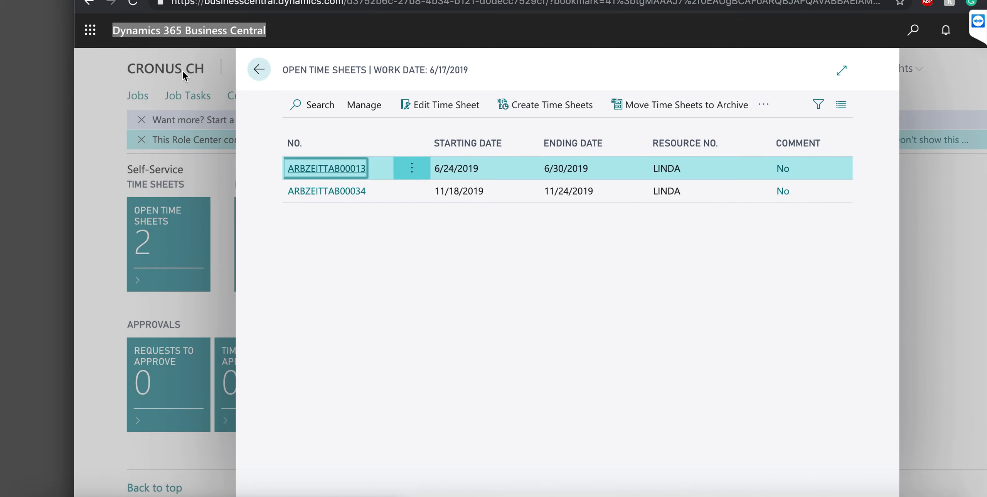
click(259, 77)
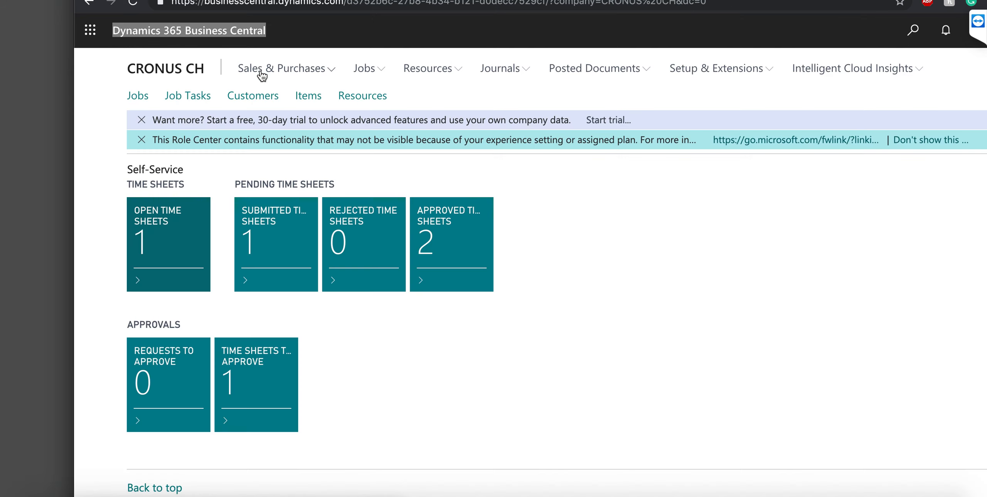
scroll(571, 206, up, 15)
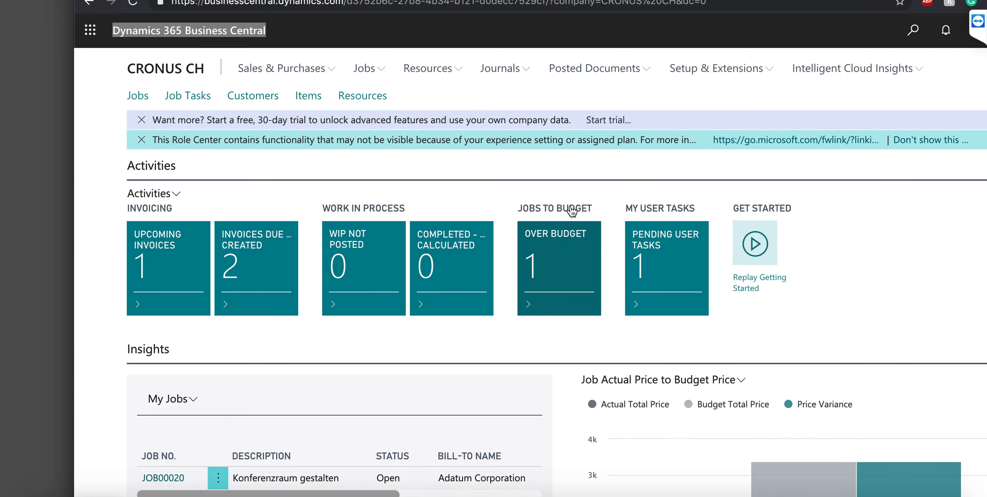
scroll(333, 178, up, 4)
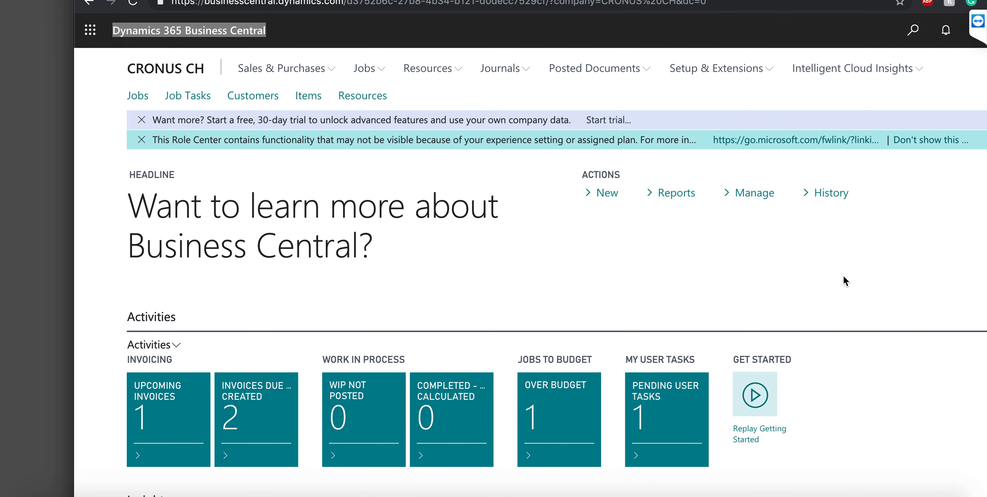
click(754, 194)
Open manager time sheet ARBZEITTAB00013 for the week of 6/24/2019
mouse_move(739, 217)
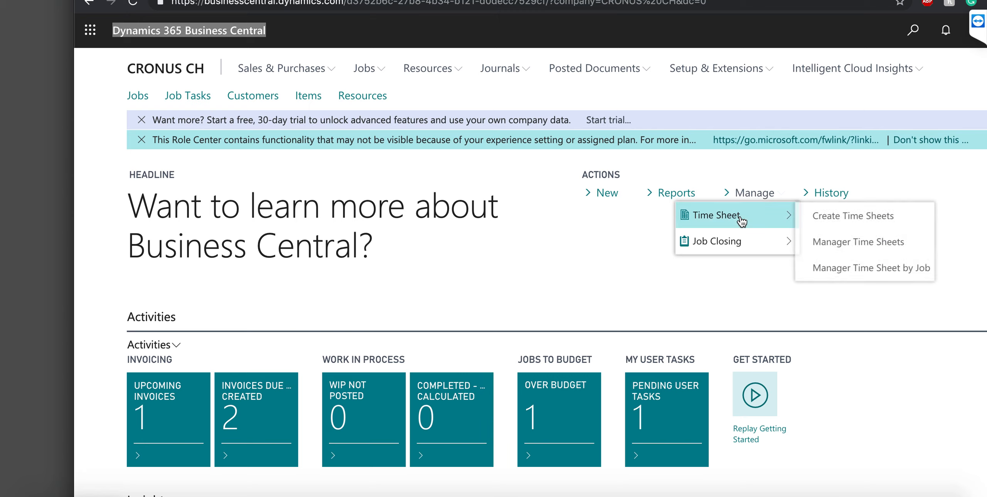
click(873, 247)
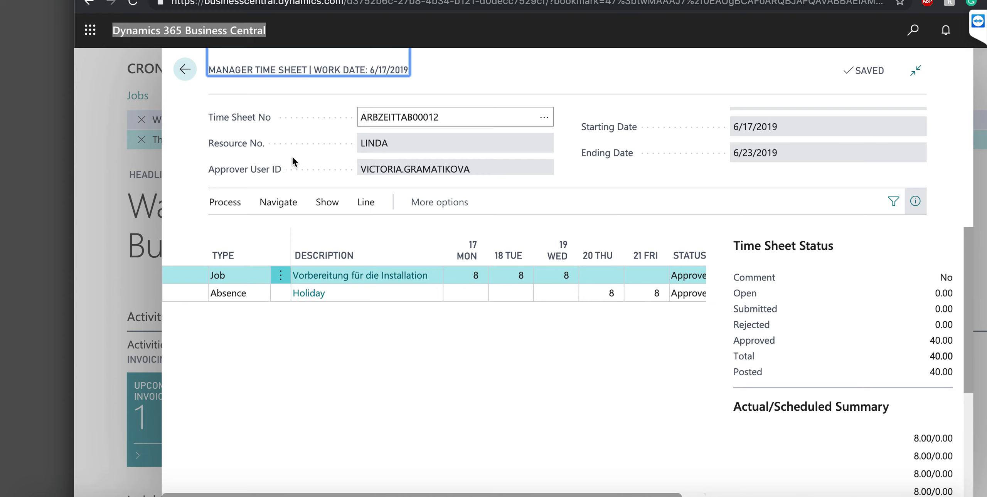
click(547, 119)
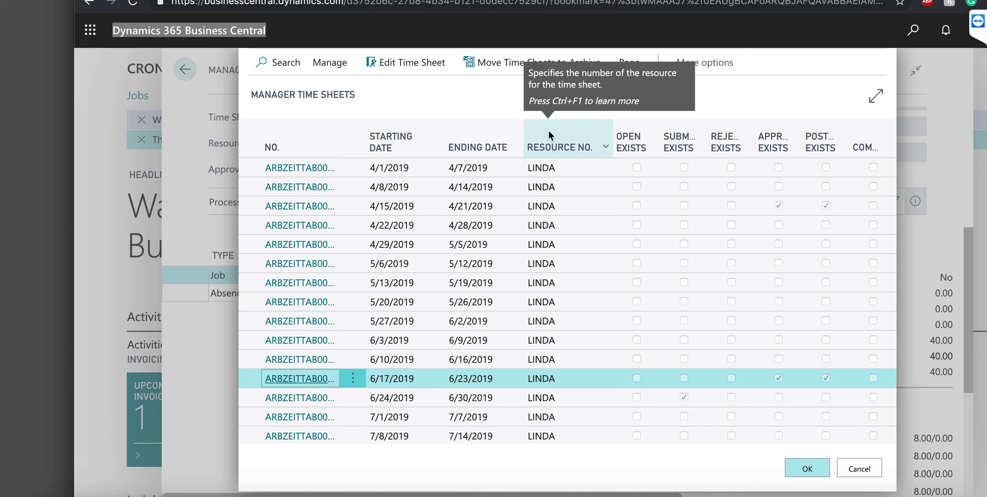
double_click(337, 401)
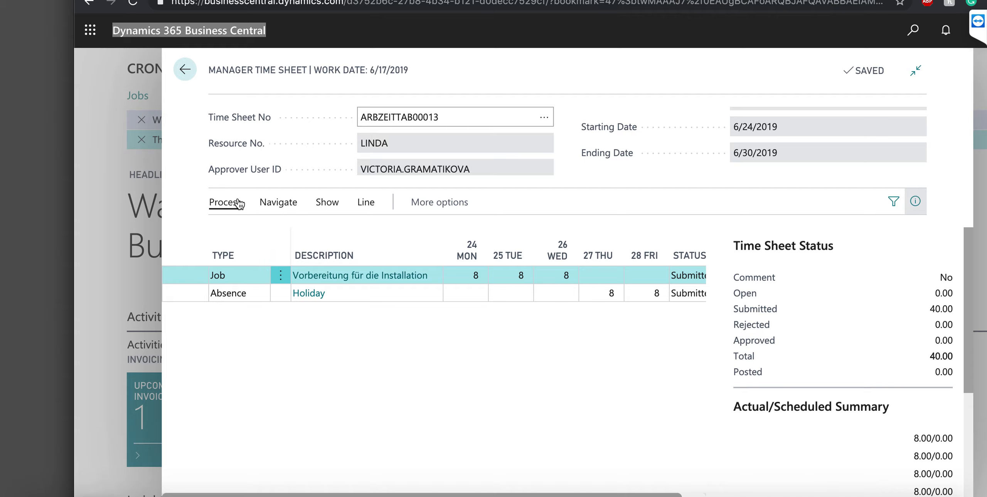
Approve all submitted time sheet lines and return to the role center
click(225, 202)
click(249, 230)
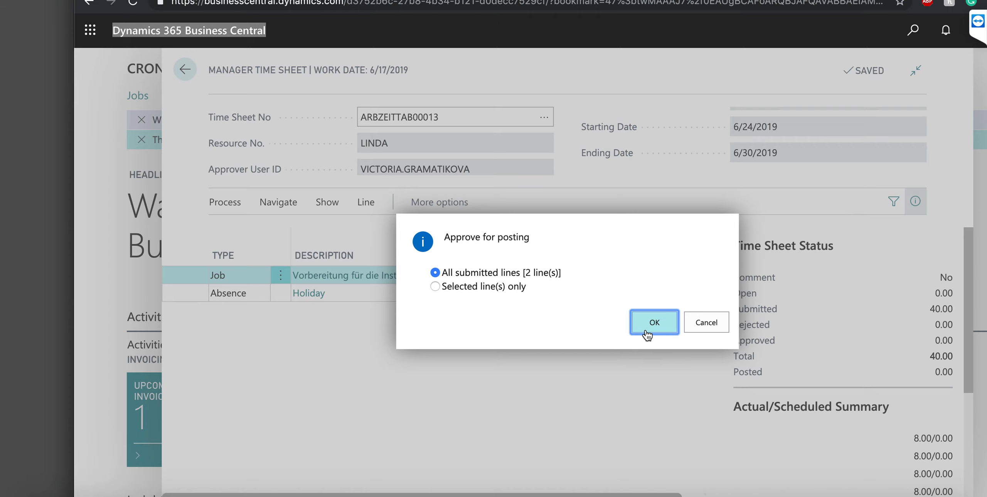
click(647, 327)
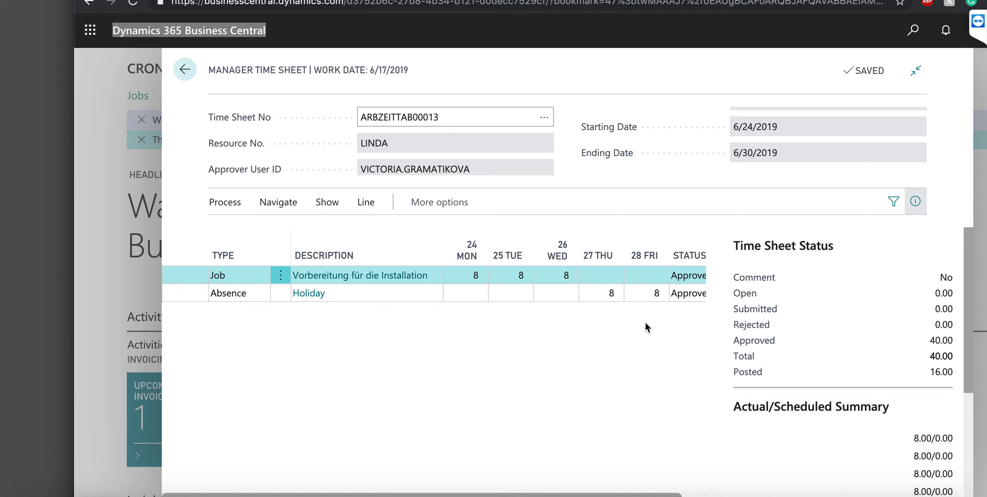
click(185, 69)
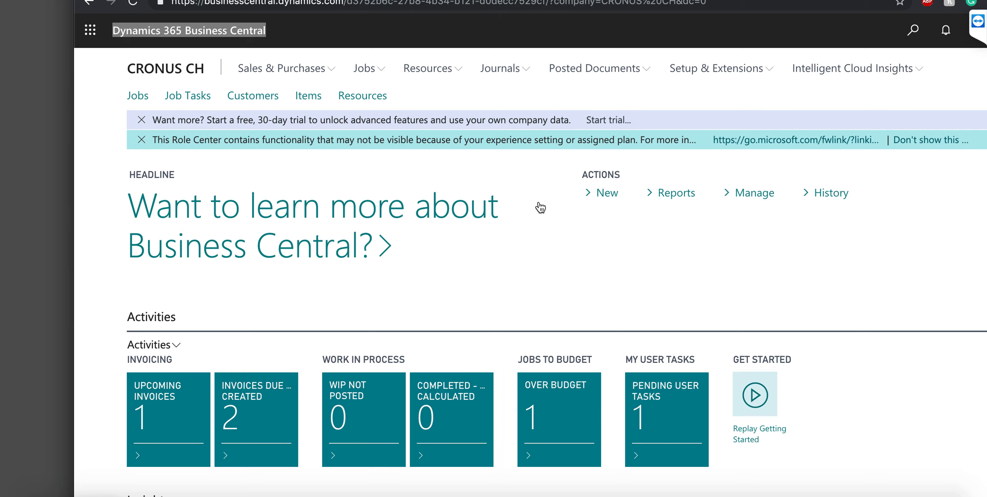
Go through Jobs in the navigation bar to the Job Journals list with the STANDARD batch
scroll(540, 209, down, 2)
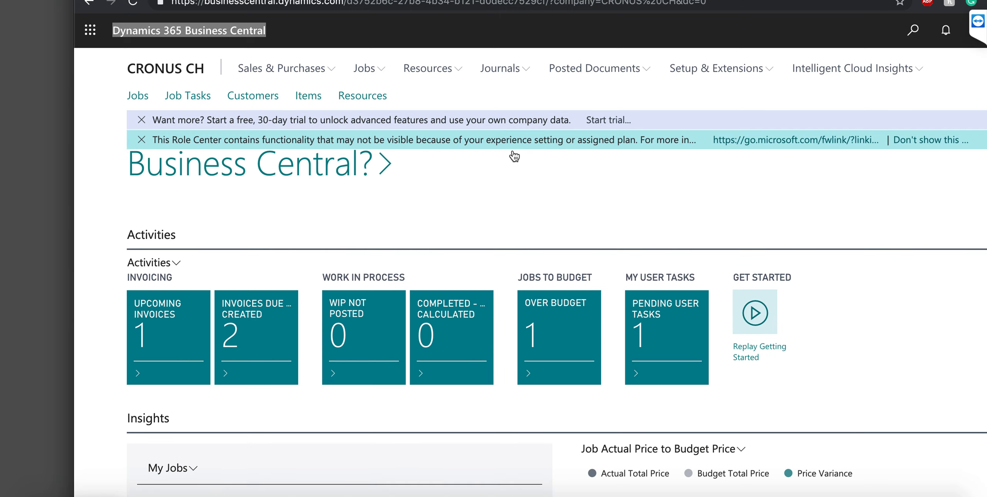
click(507, 72)
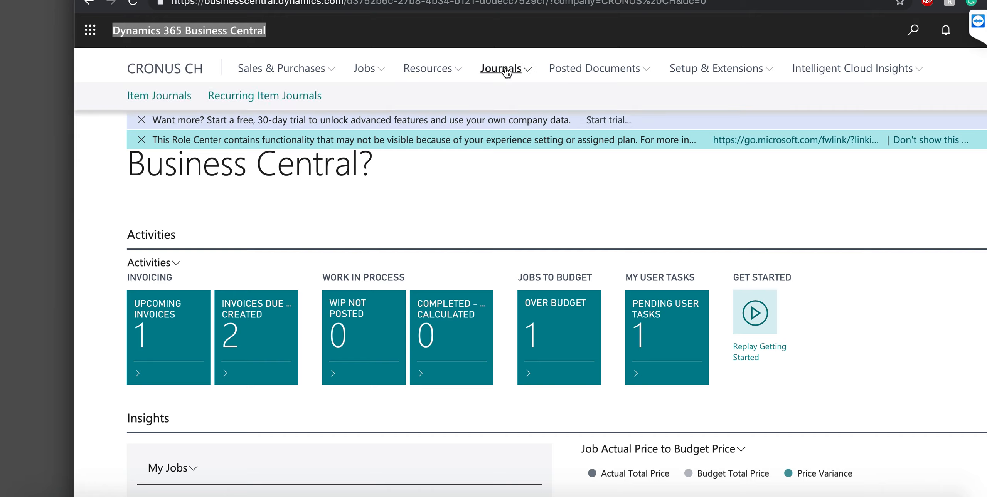
click(379, 76)
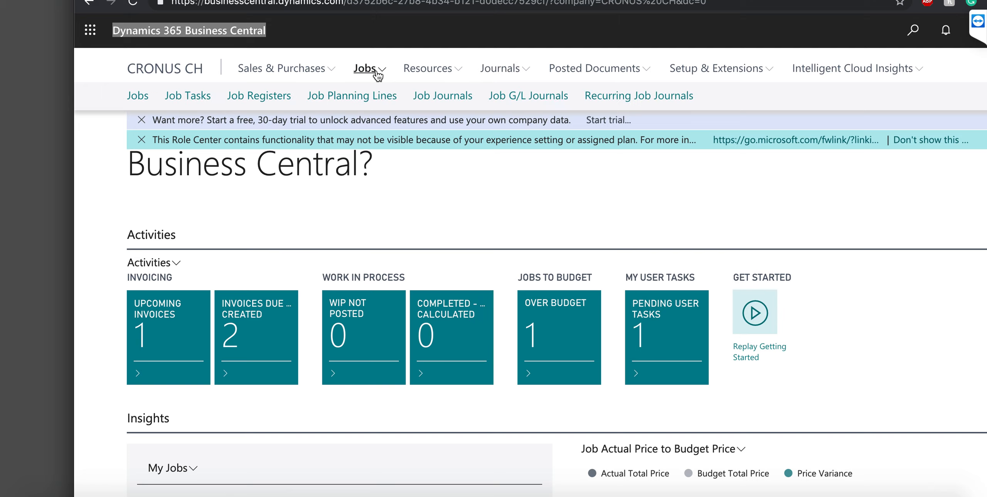
click(444, 96)
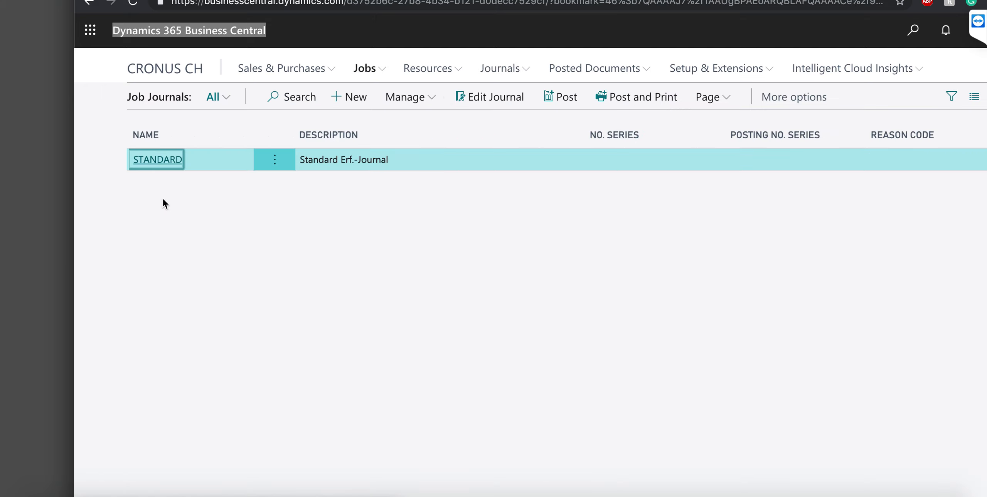
Suggest time-sheet lines into the STANDARD job journal for 6/24/2019 through 6/27/2019
click(158, 160)
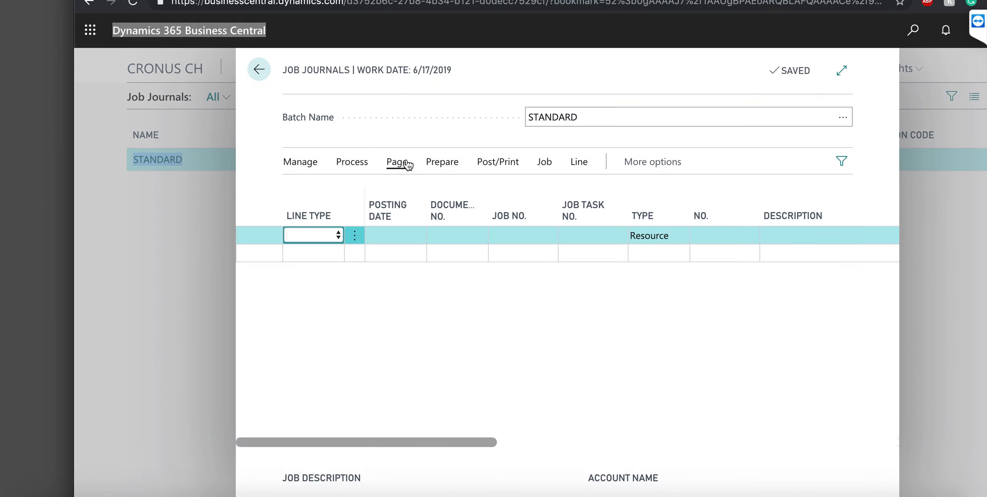
click(438, 164)
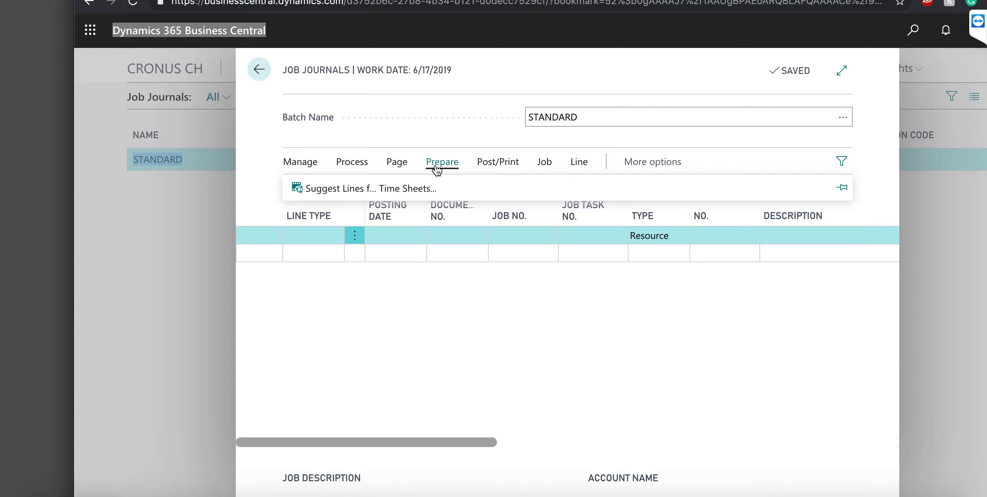
click(370, 188)
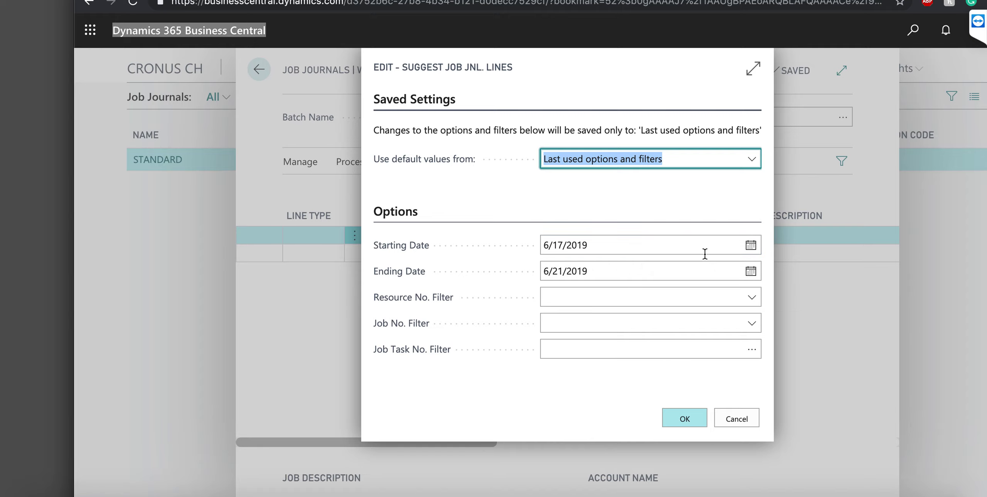
click(750, 247)
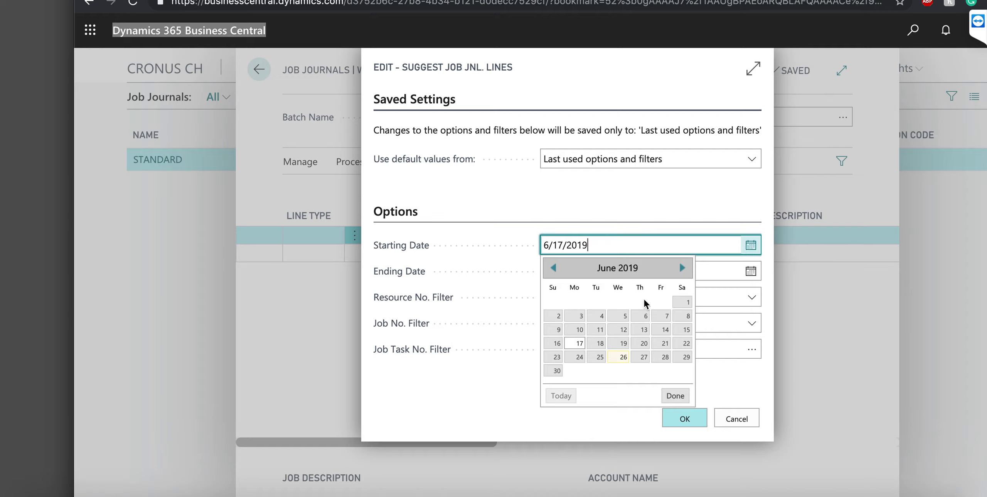
click(577, 357)
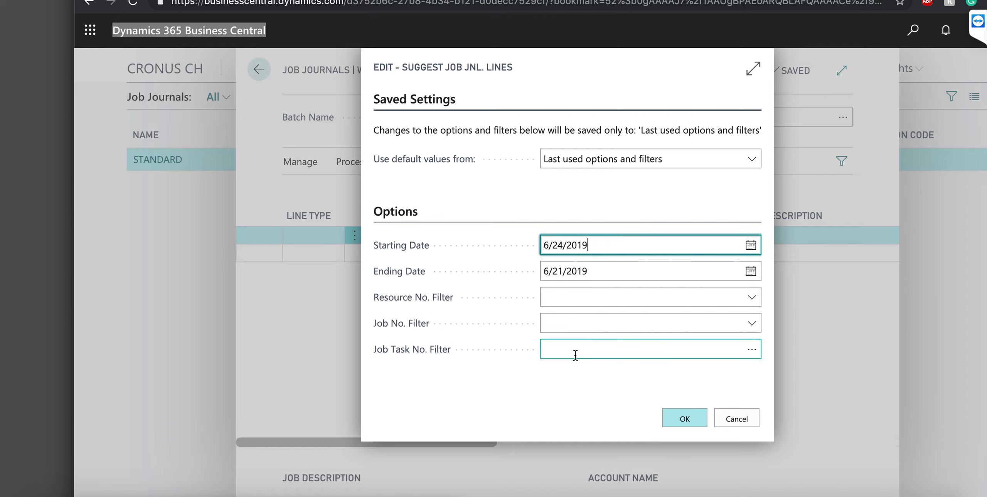
click(629, 275)
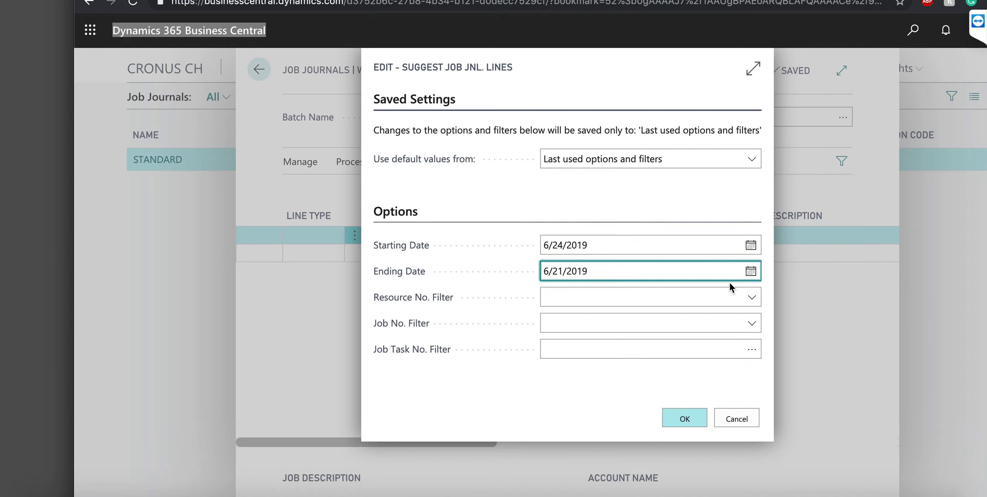
click(748, 273)
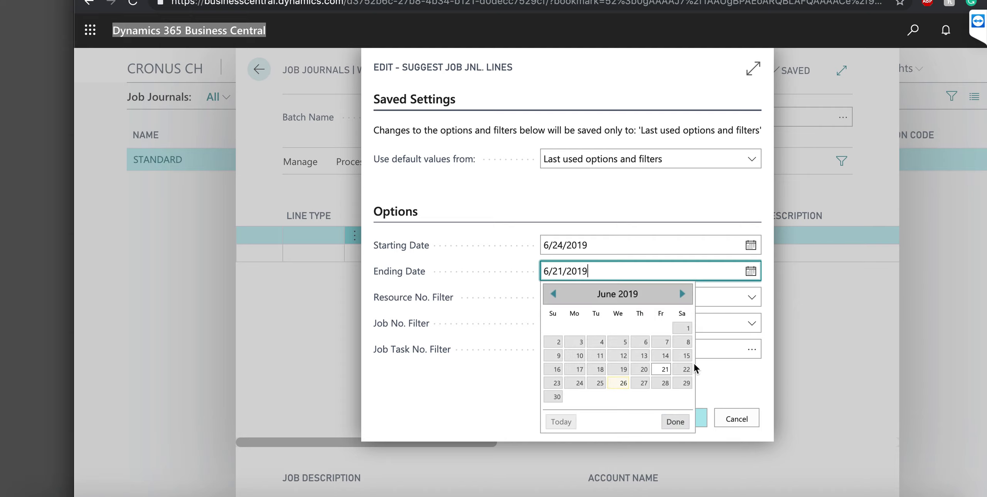
click(645, 383)
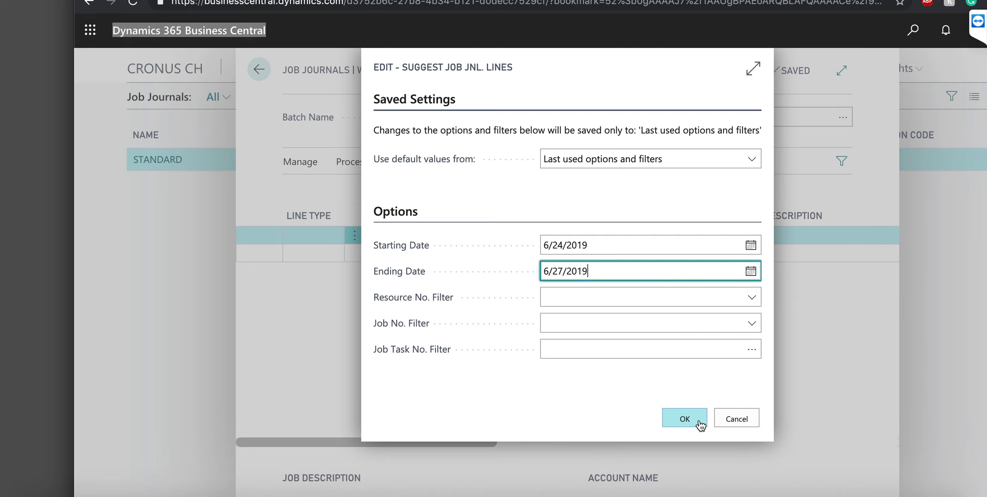
click(703, 423)
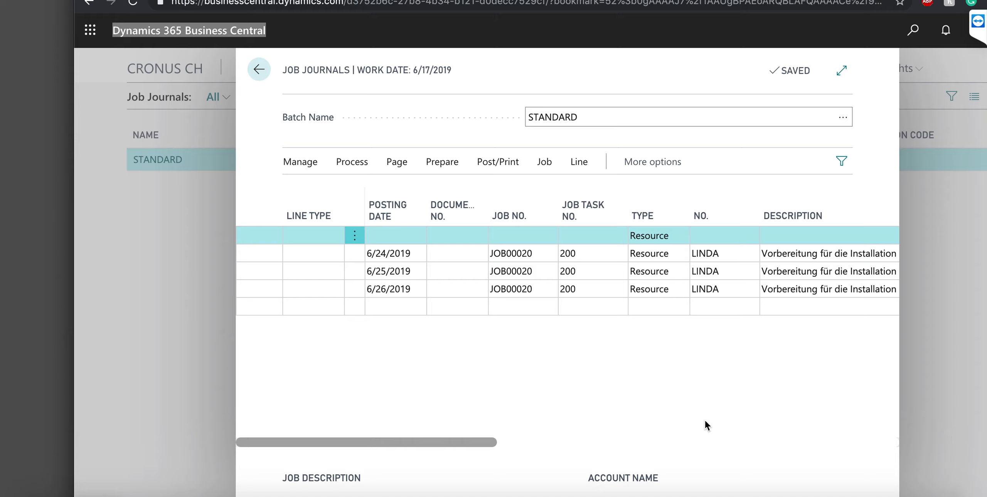
Enter document number 1 on the 6/24, 6/25 and 6/26 journal lines
click(457, 259)
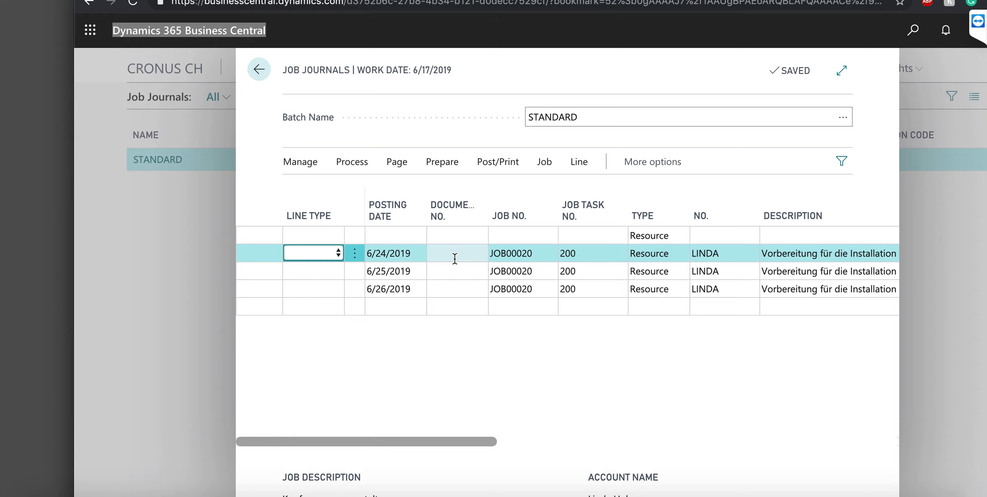
click(455, 259)
text(1)
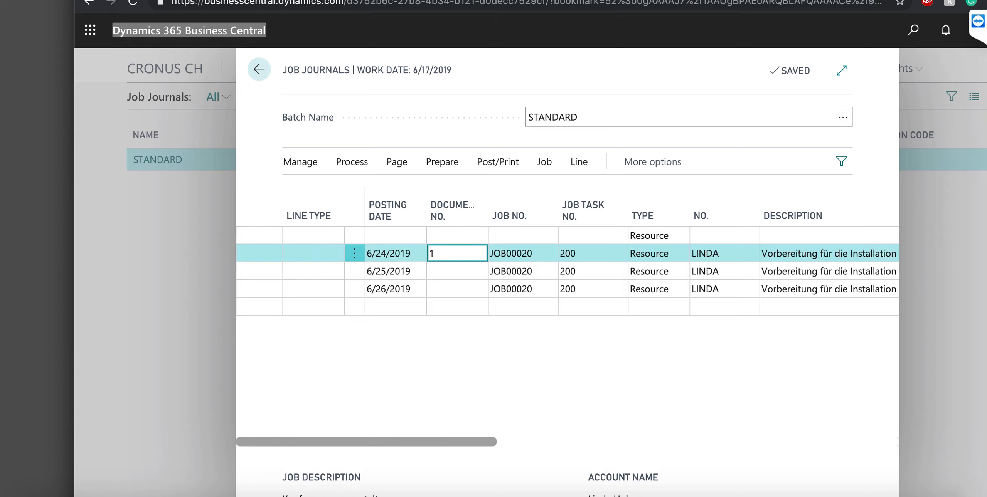
key(Down)
text(1)
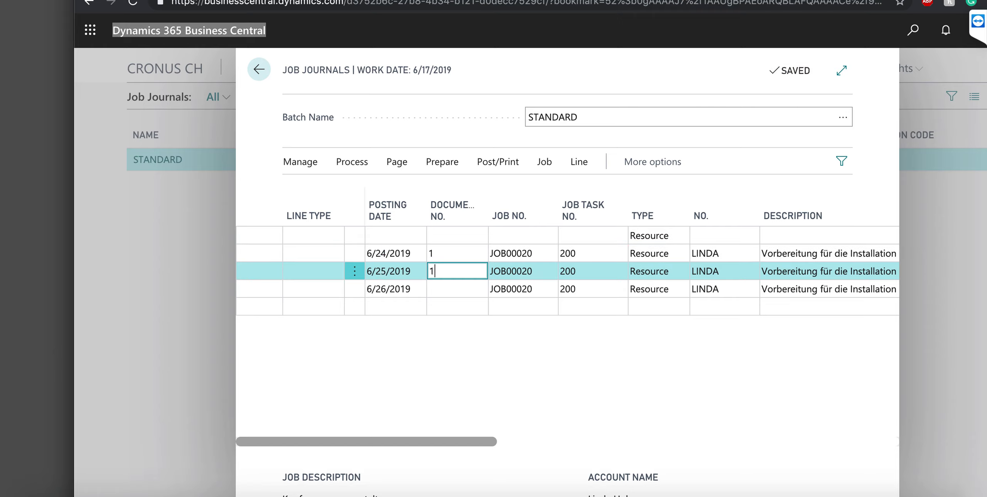
key(Down)
text(1)
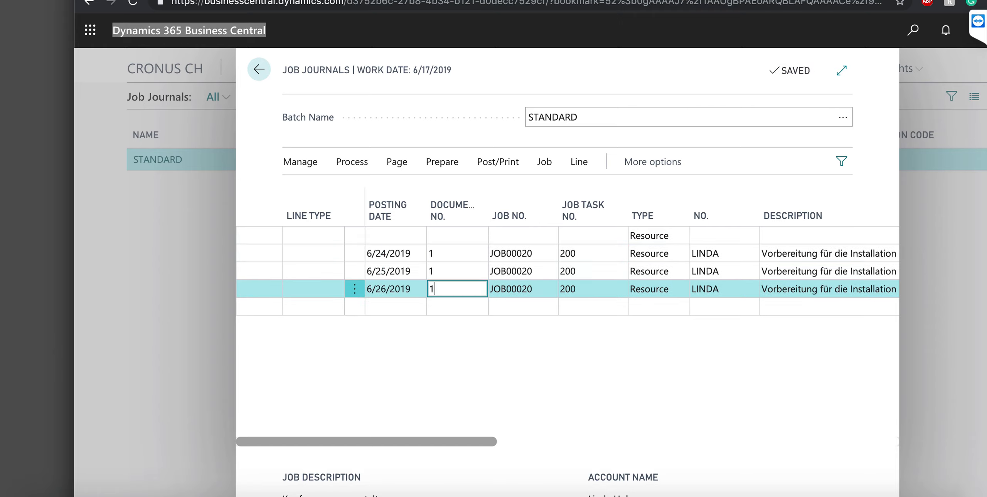
key(Up)
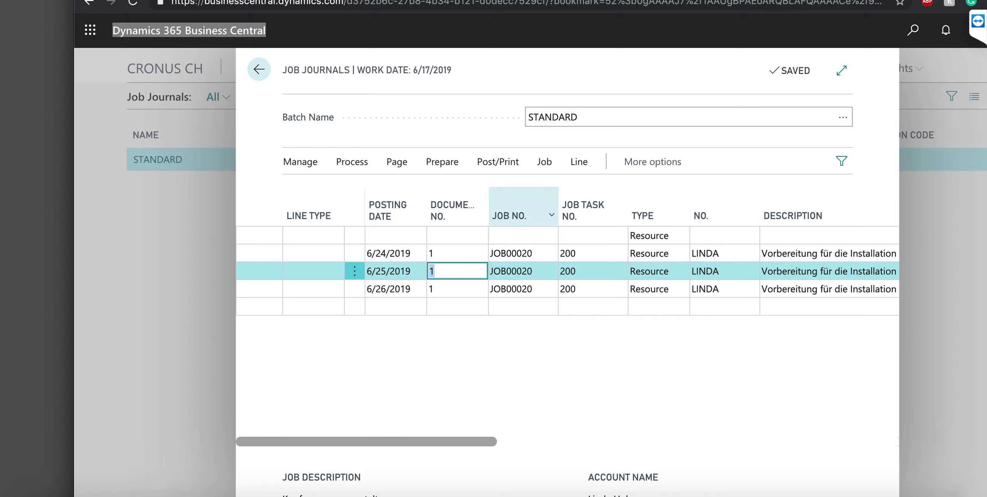
Attempt posting, dismiss the Document No. error, and delete the empty first journal line
click(498, 162)
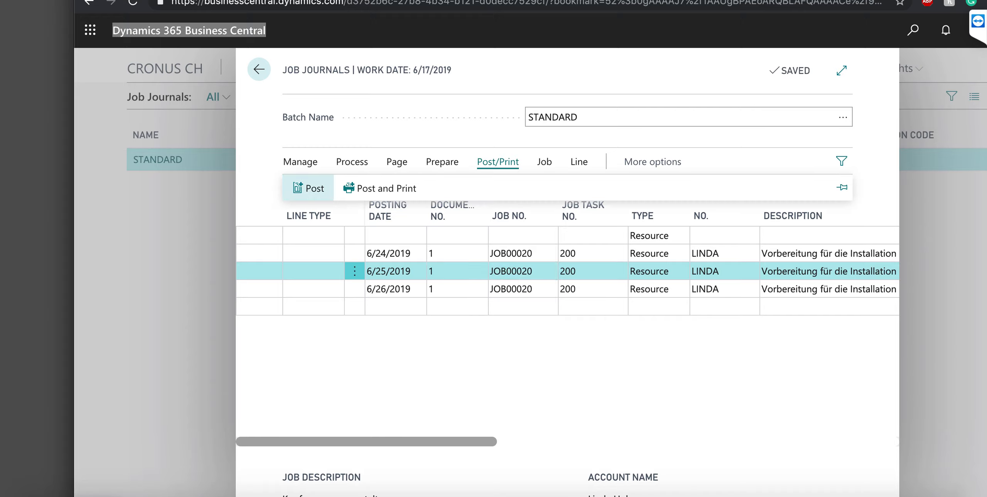
click(310, 188)
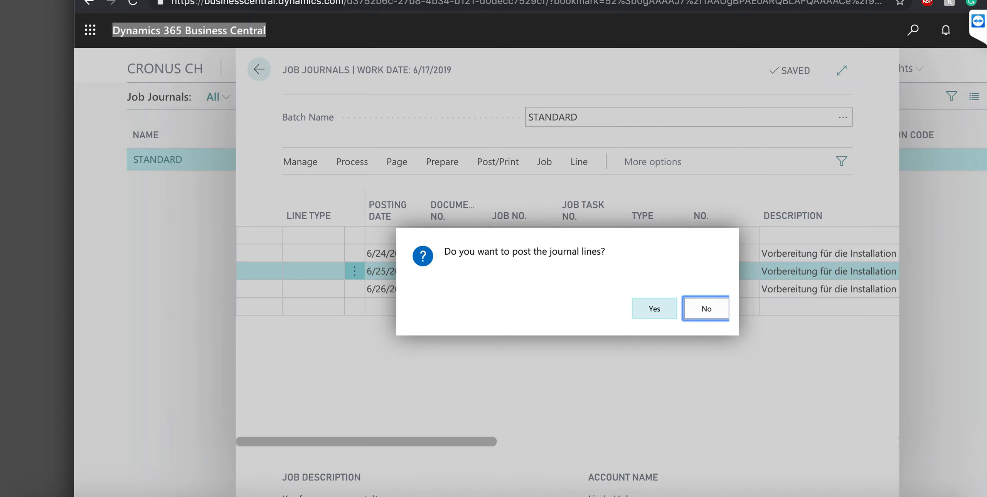
click(654, 309)
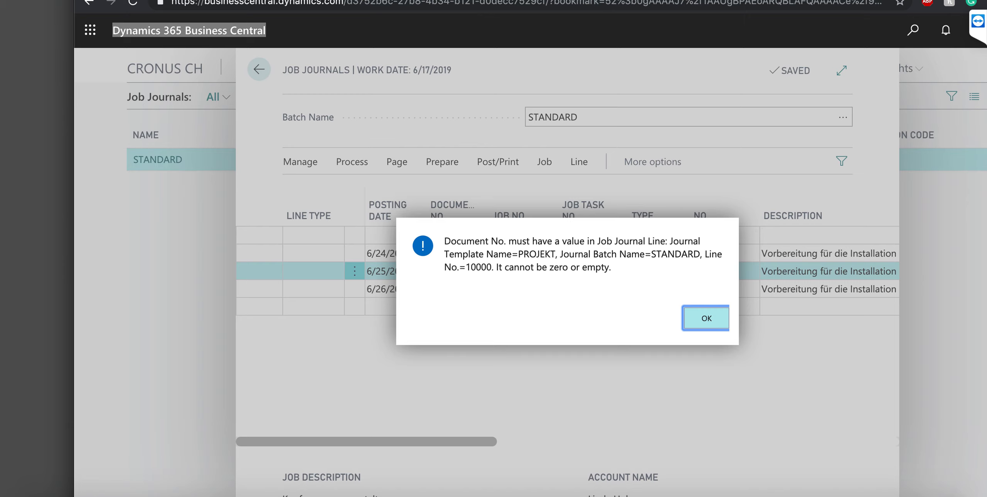
key(Return)
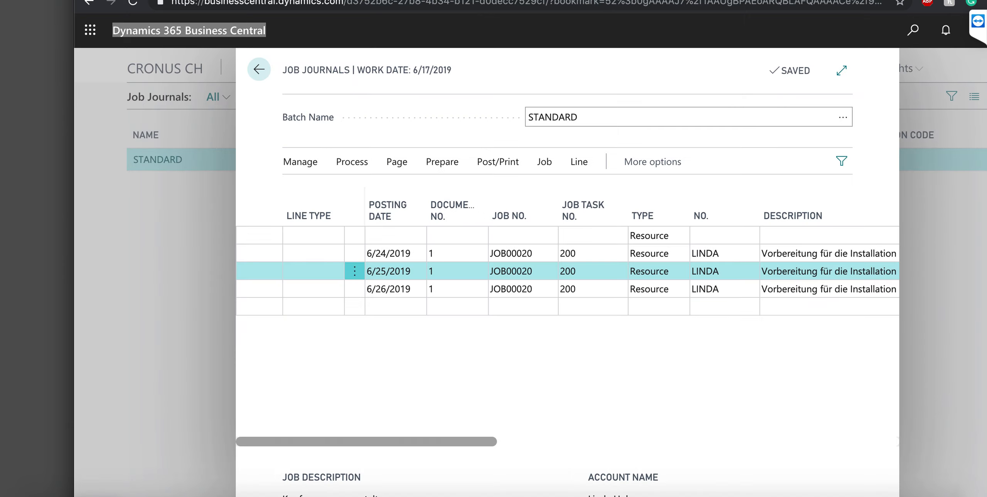
click(593, 236)
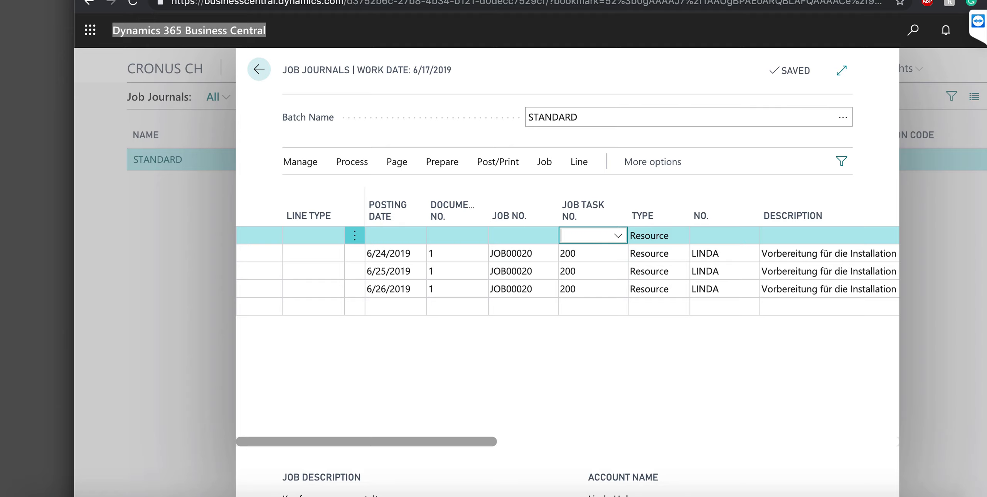
click(300, 162)
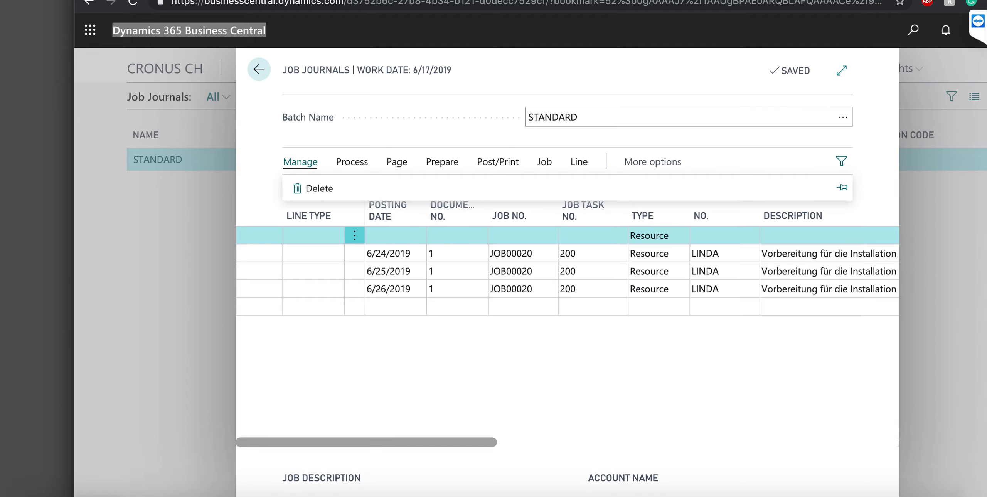
click(313, 188)
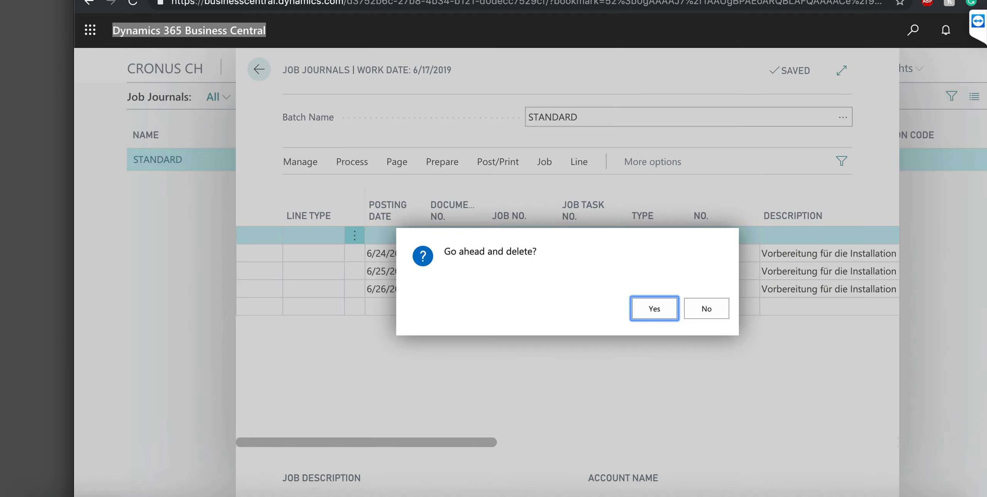
key(Return)
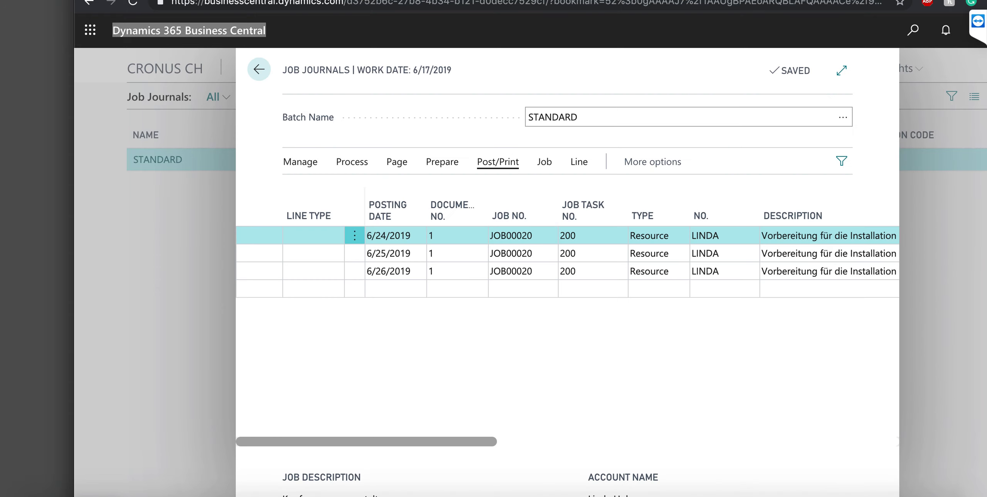
Post the three remaining JOB00020 journal lines and confirm
click(498, 162)
click(310, 188)
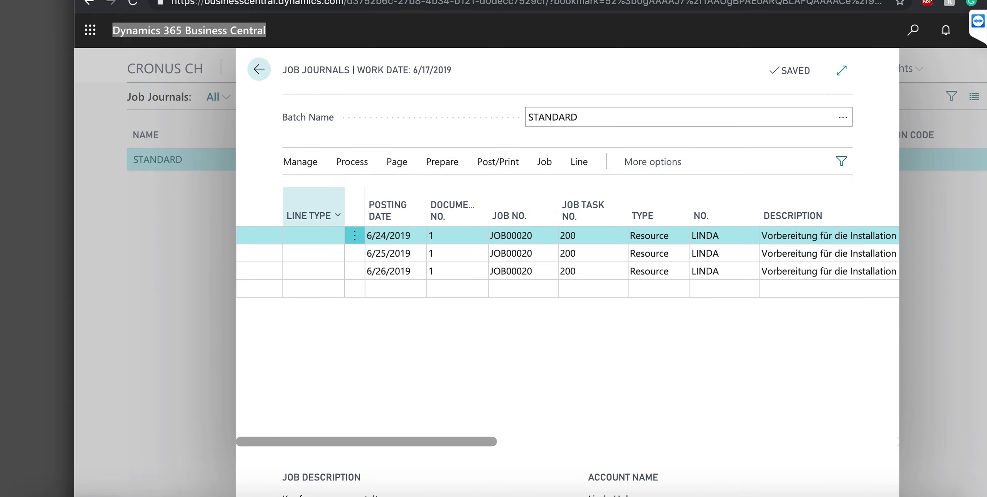
click(654, 309)
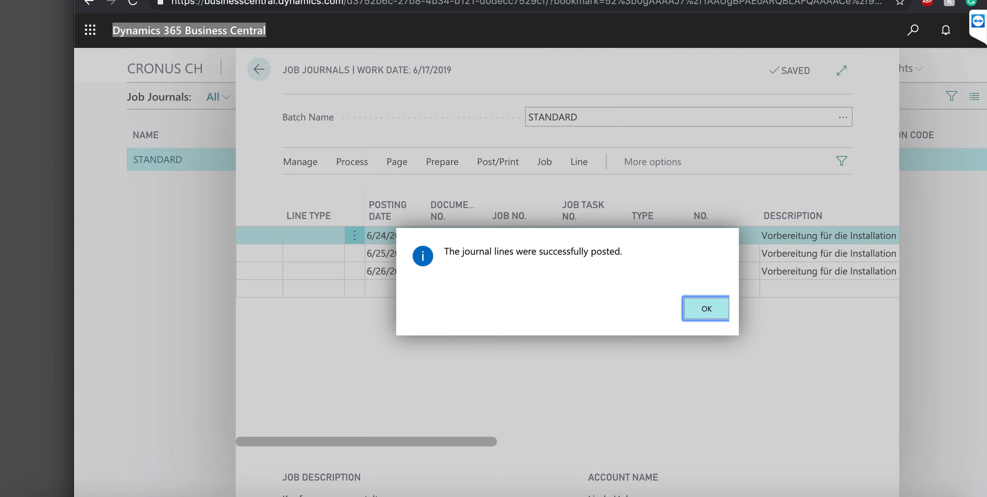
key(Return)
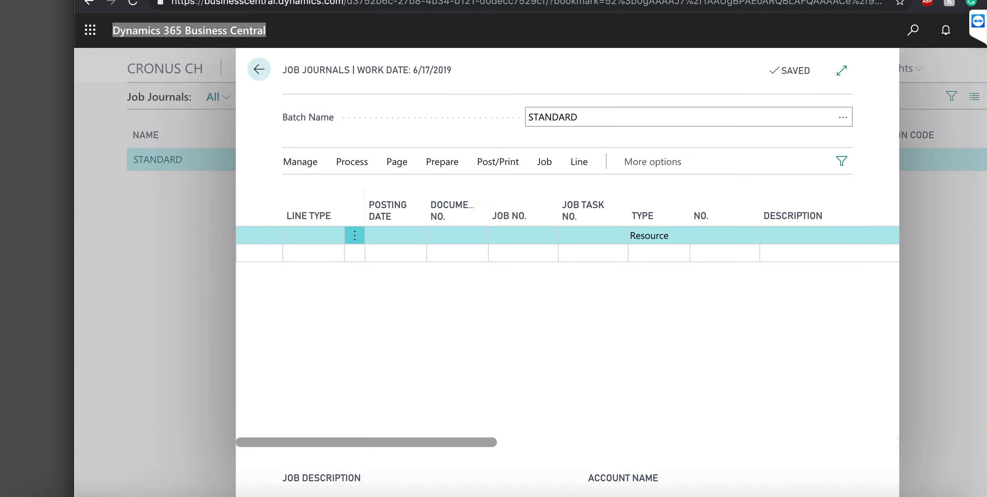
Leave the job journal and go to Purchase Invoices under Sales & Purchases
click(259, 69)
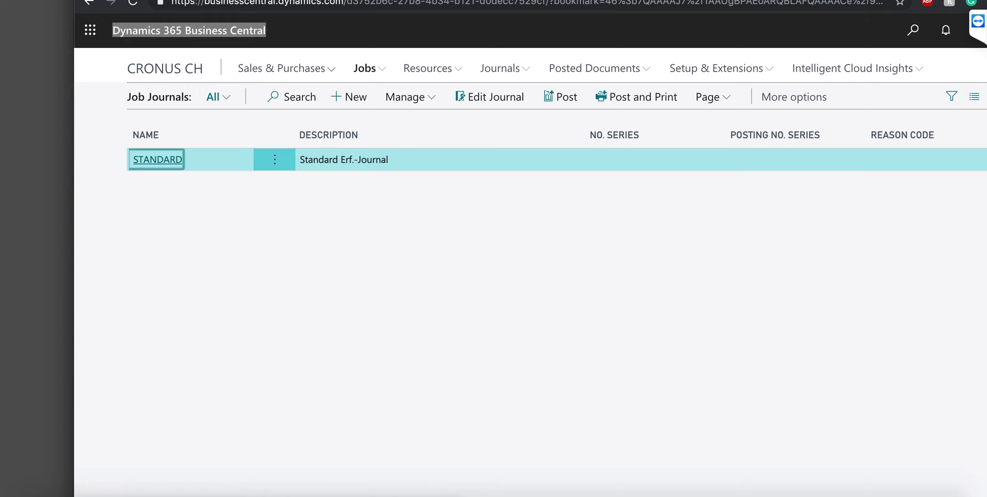
click(287, 69)
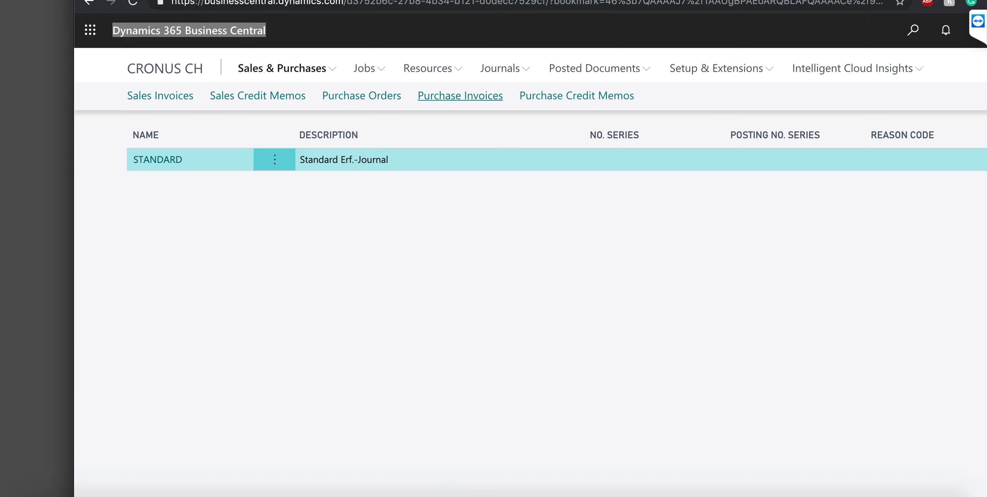
click(460, 96)
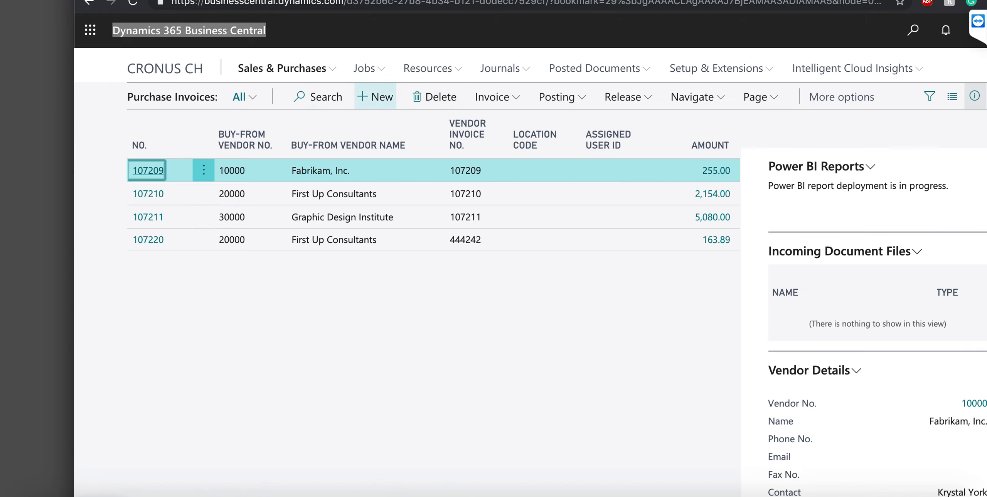
Start a new purchase invoice for Fabrikam, Inc. with vendor invoice number 1000
click(376, 96)
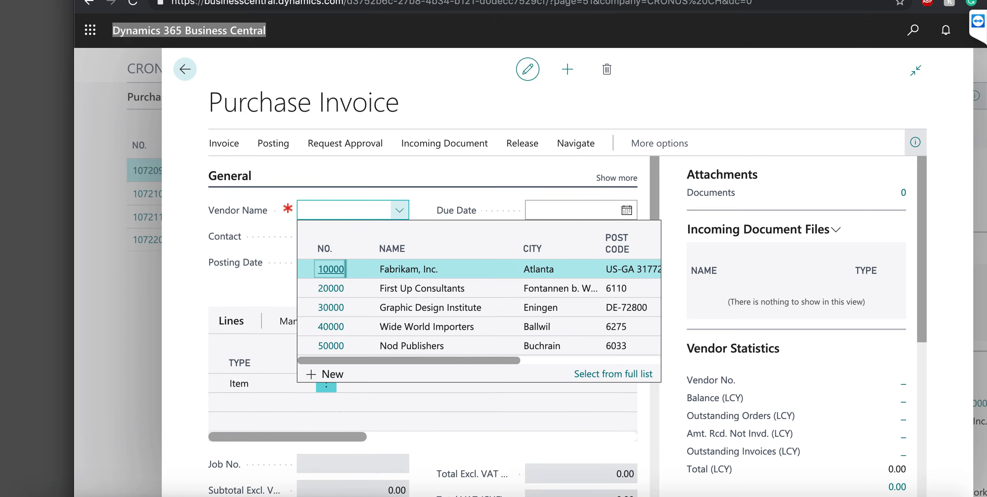
click(331, 269)
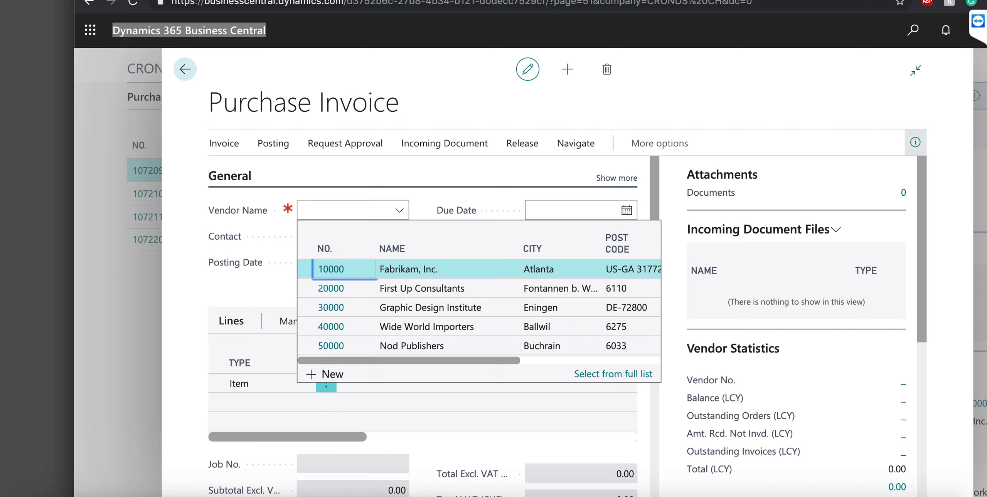
click(581, 236)
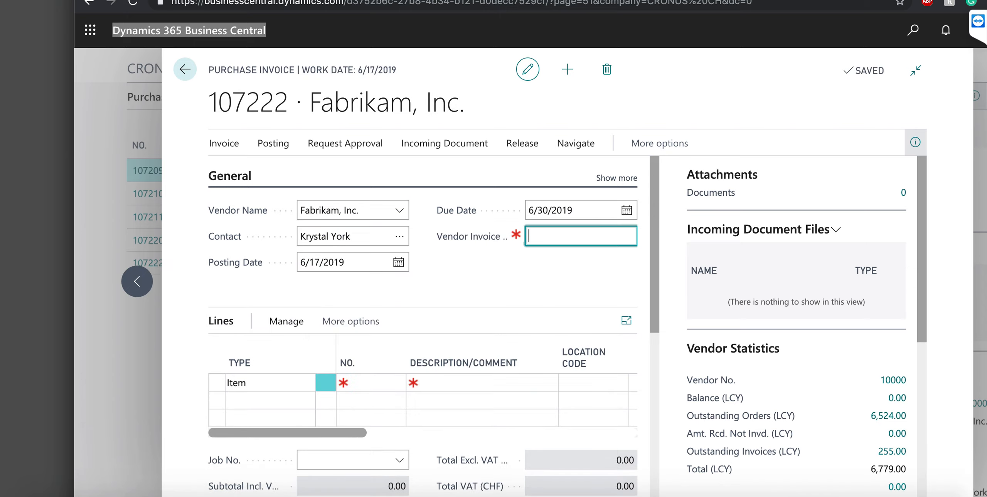
text(1000)
Add an item line for 1968-S at location HAUPT with quantity 1
click(372, 383)
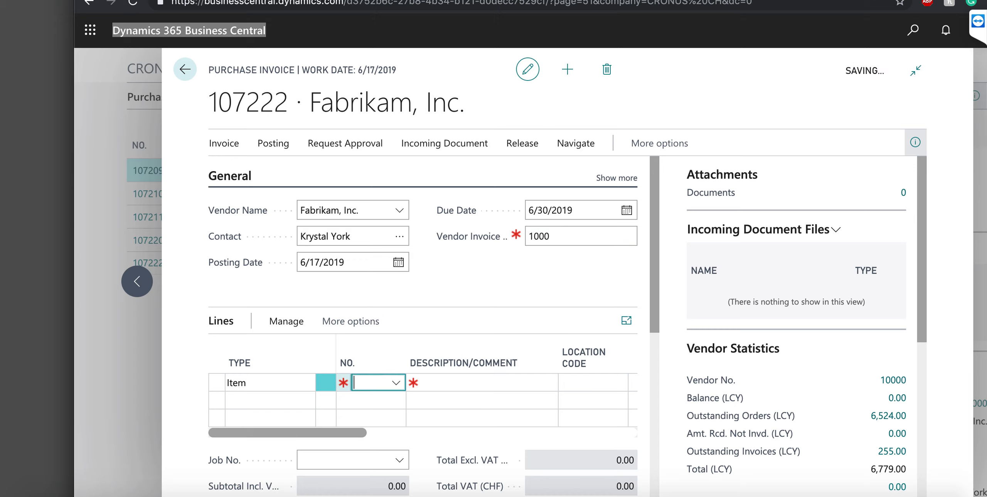
text(1968)
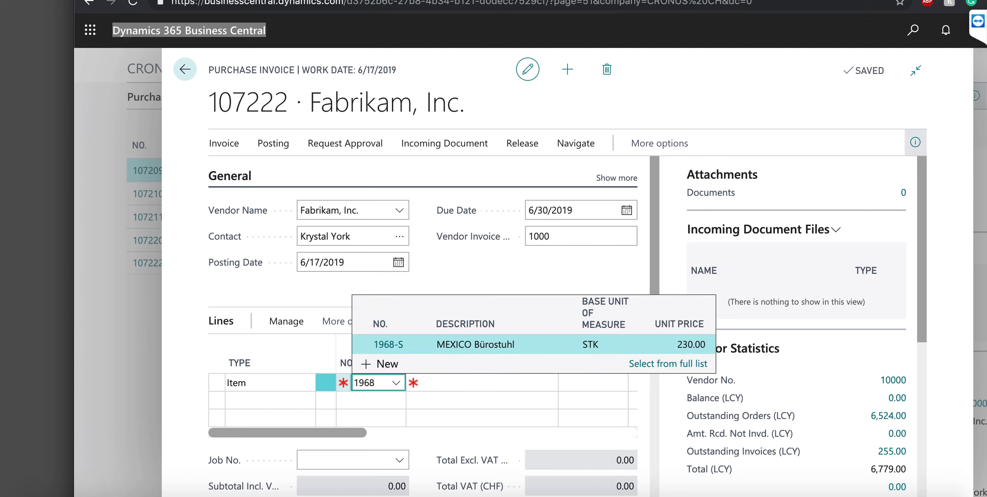
key(Return)
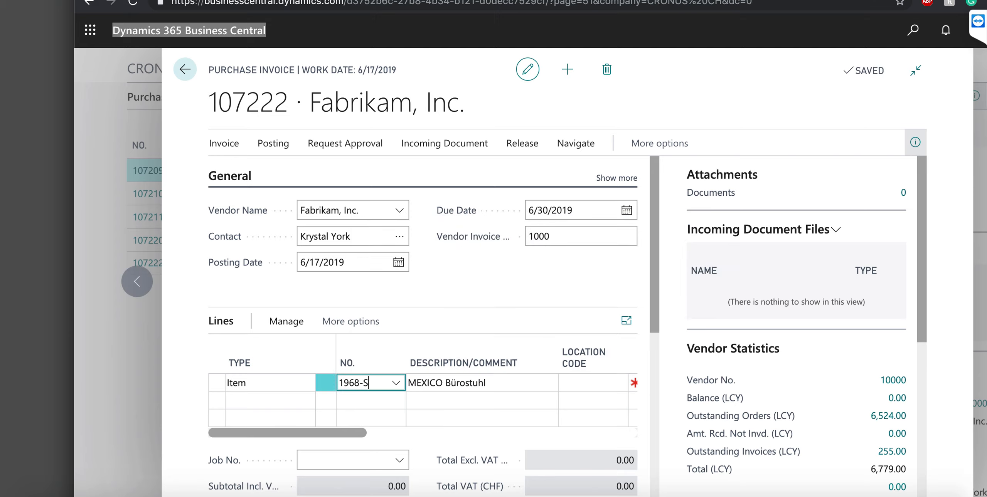
key(Tab)
key(Tab)
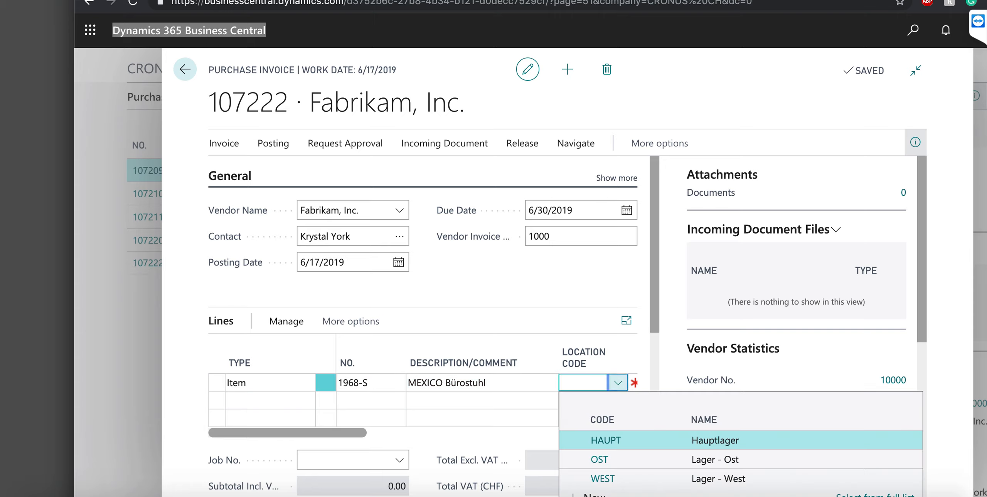
double_click(599, 459)
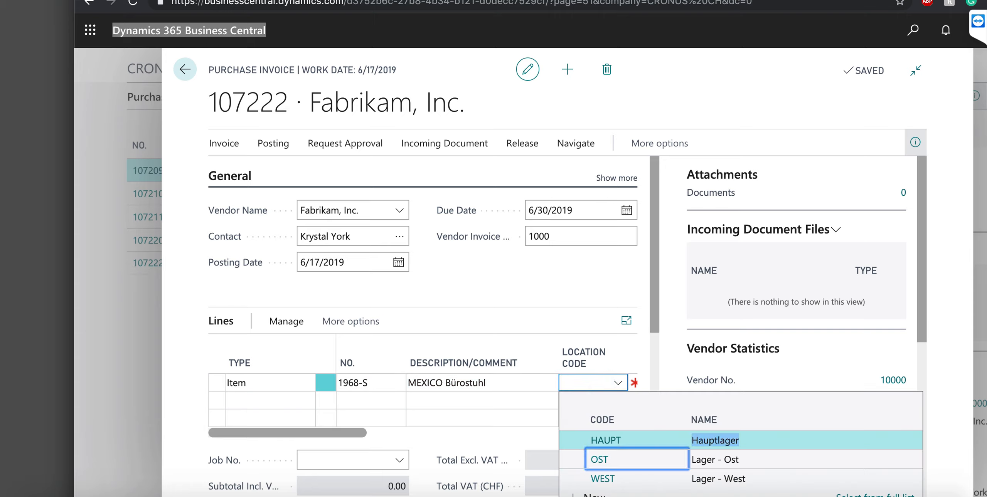
click(605, 441)
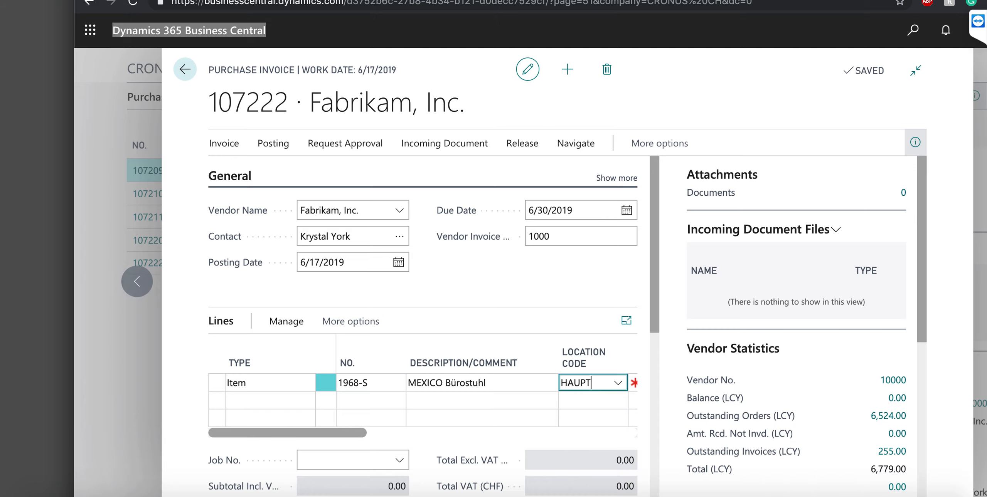
drag(347, 433, 434, 434)
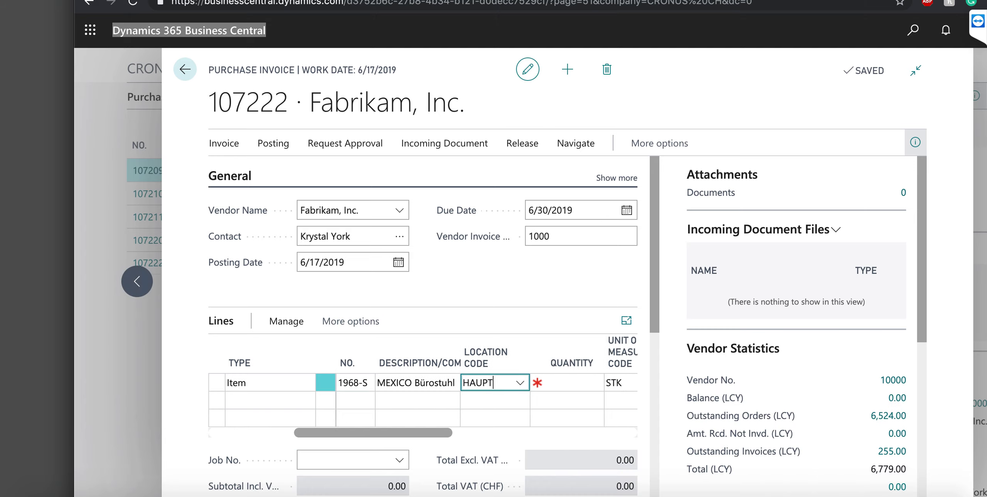
click(451, 383)
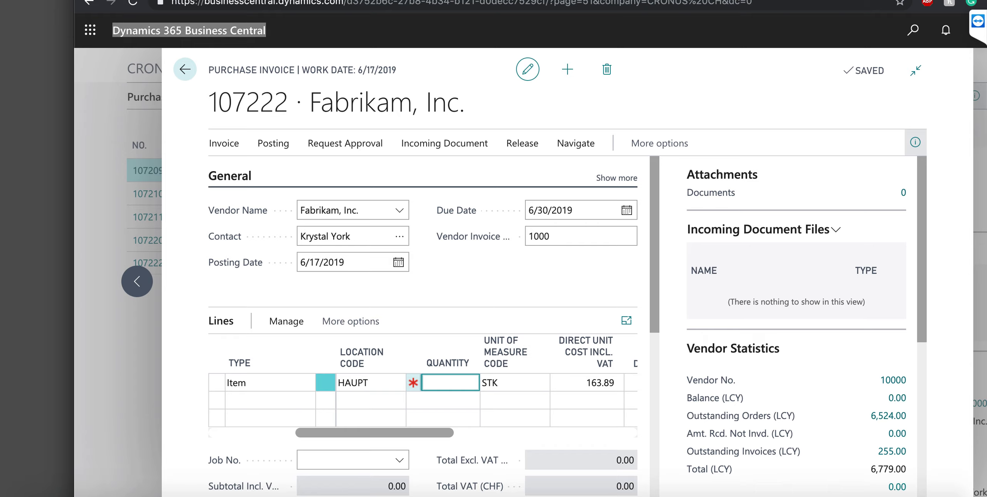
text(1)
key(Tab)
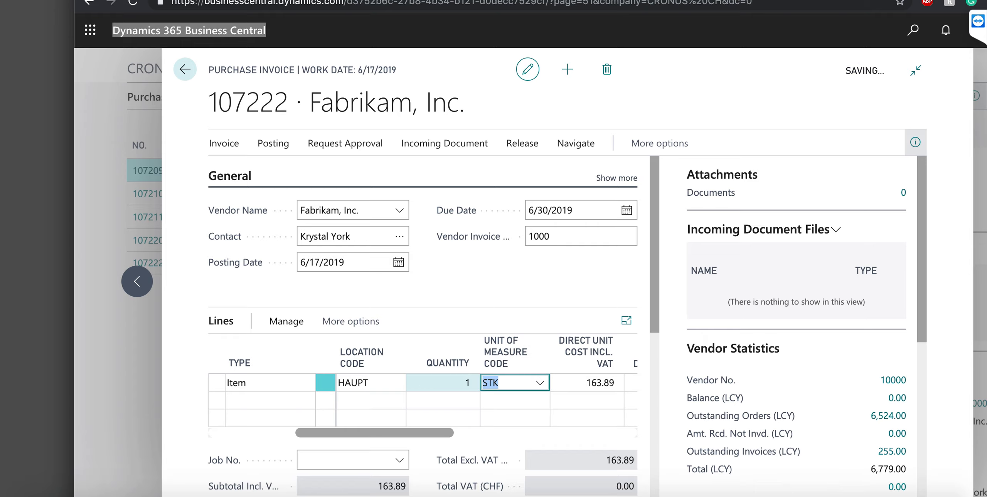
Assign job JOB00020 and job task 200 to the invoice line
click(347, 461)
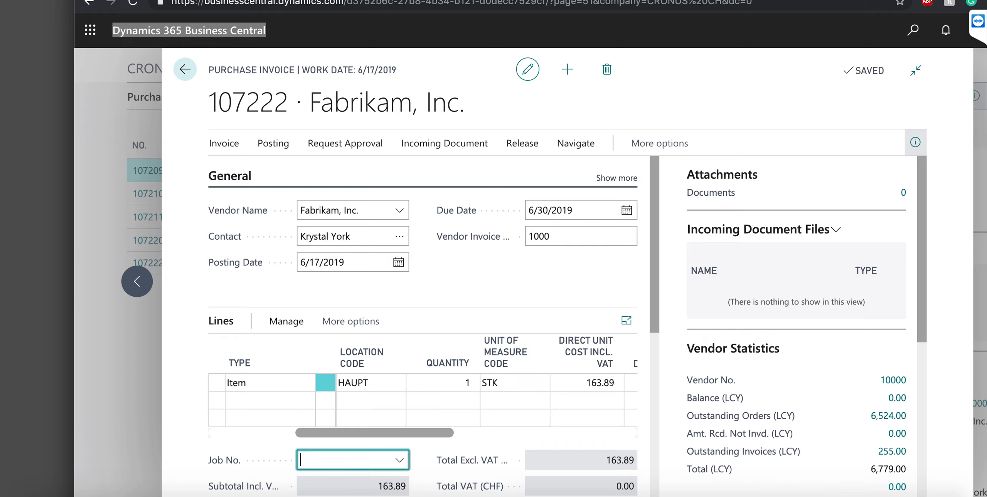
click(400, 460)
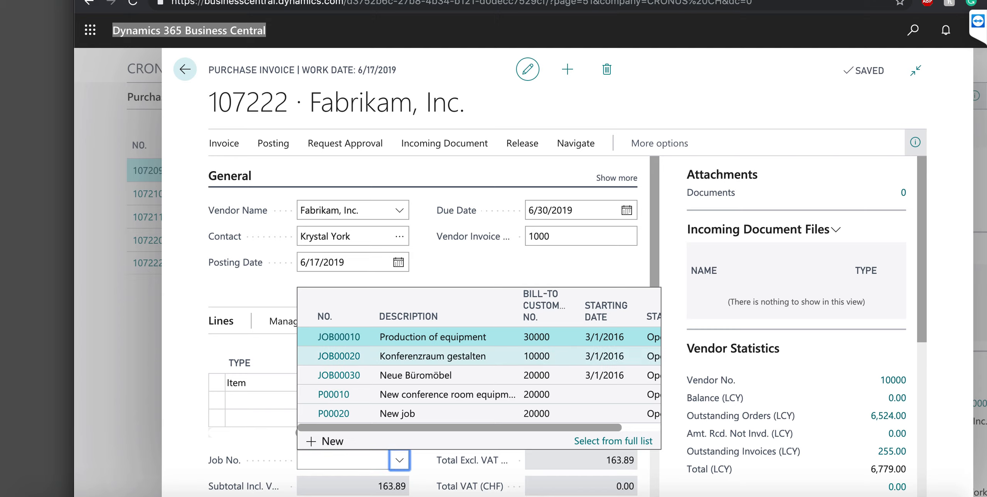
drag(372, 356, 386, 356)
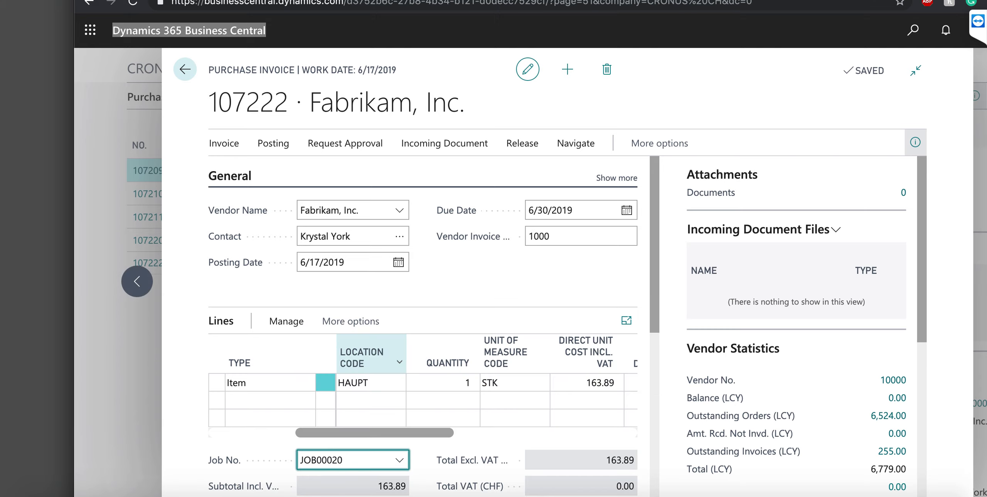
scroll(501, 401, right, 5)
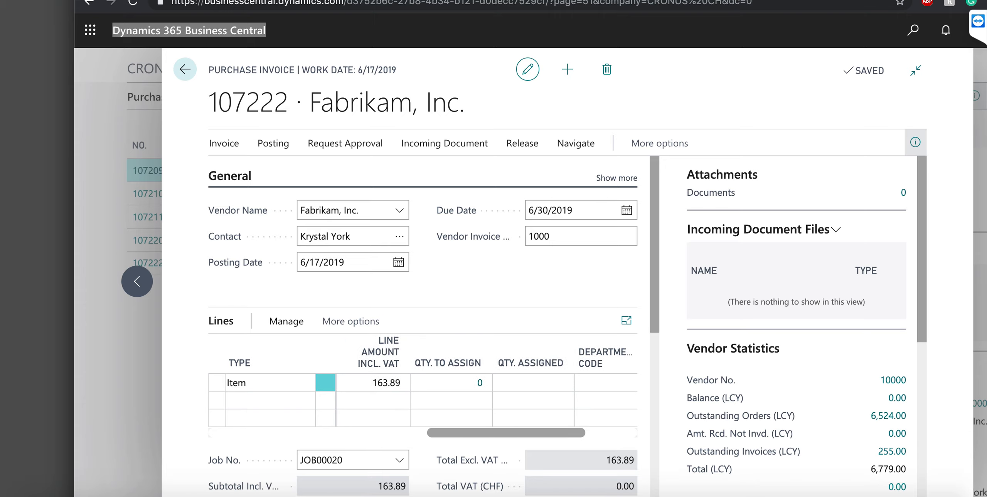
scroll(523, 400, right, 5)
click(523, 383)
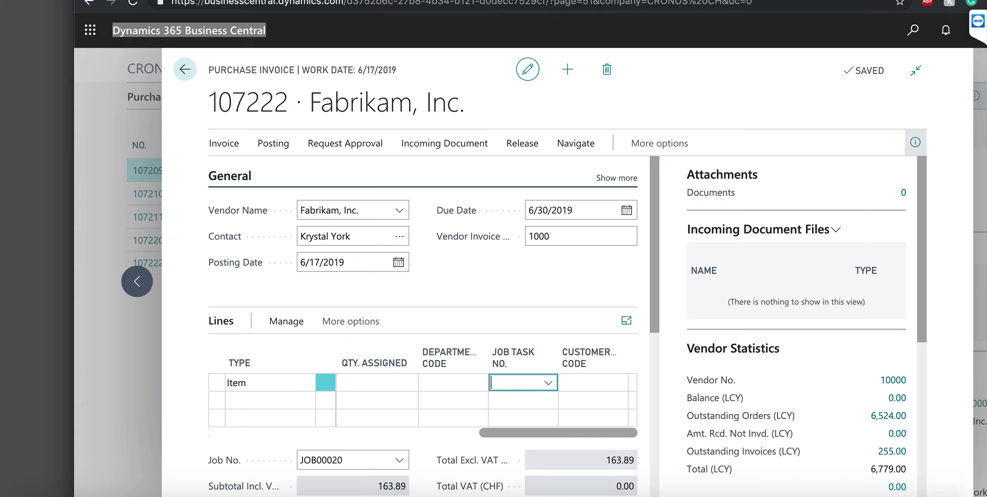
click(548, 383)
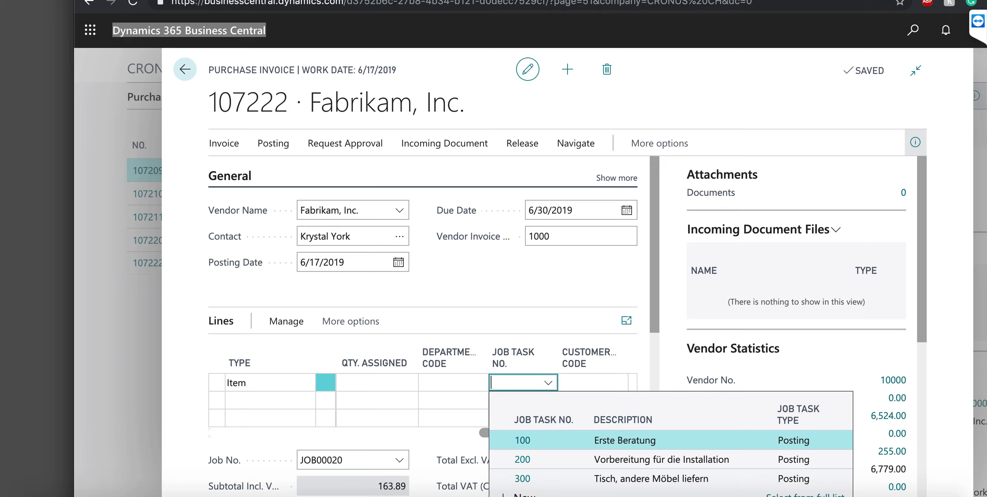
click(523, 460)
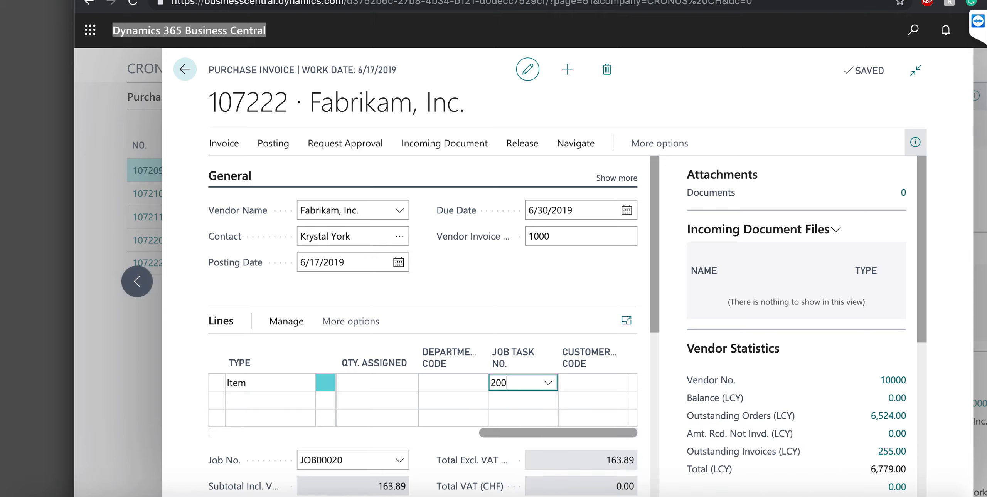
Post purchase invoice 107222 and decline opening the posted invoice
click(273, 144)
click(235, 169)
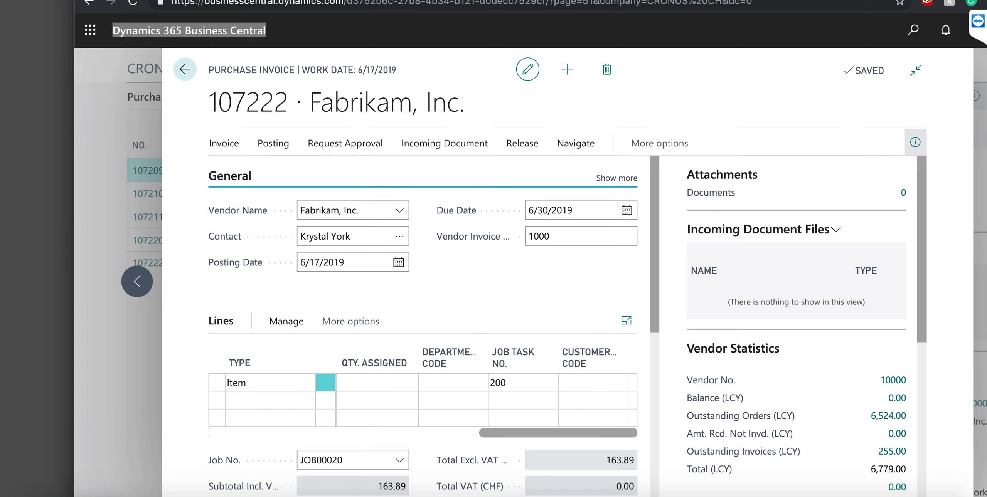
key(Return)
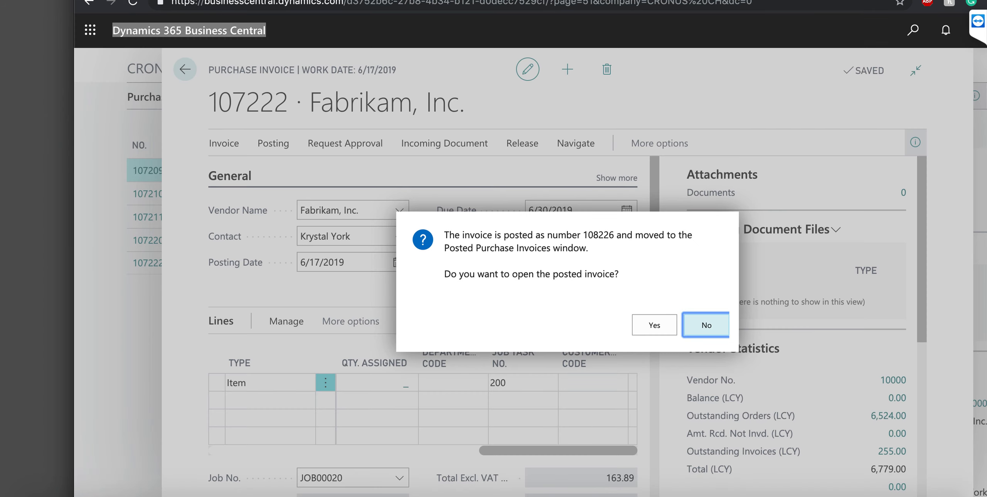
key(Return)
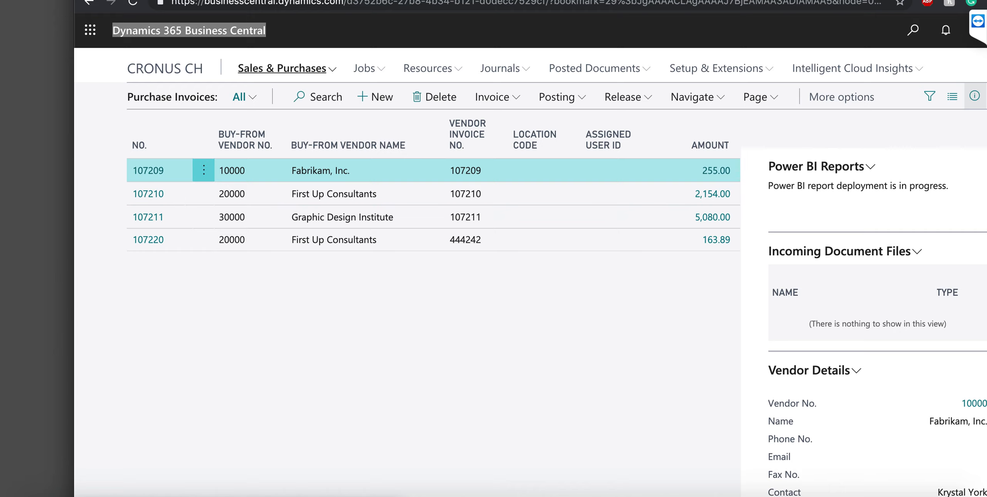
Return to the CRONUS CH Role Center, open Jobs, and select JOB00020
click(287, 69)
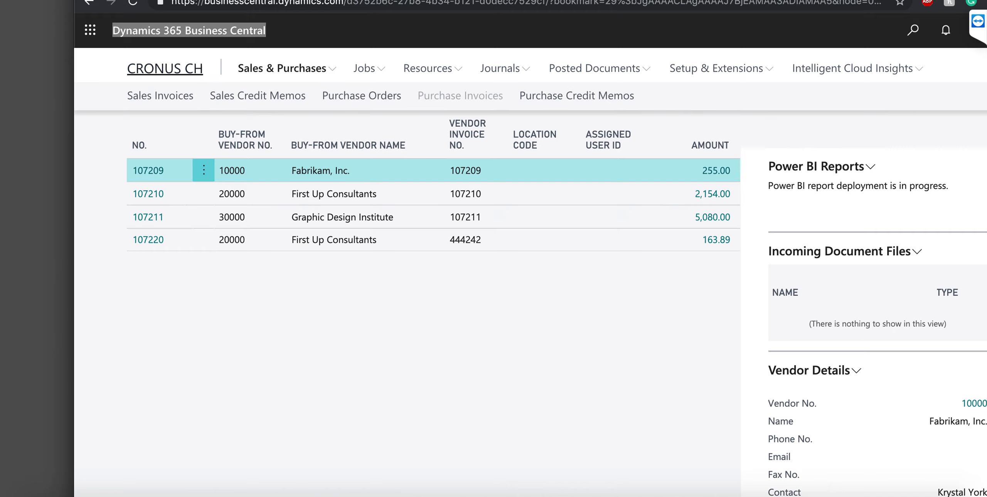
click(165, 69)
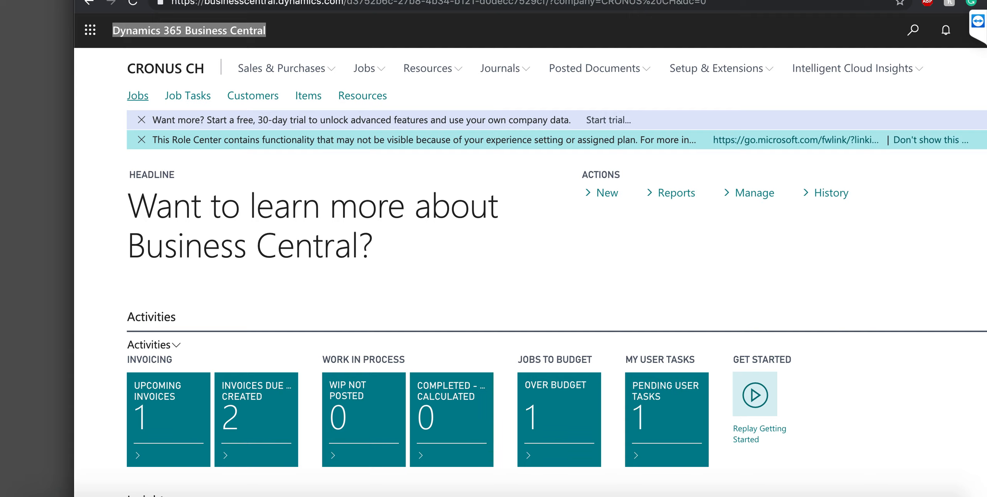
click(138, 96)
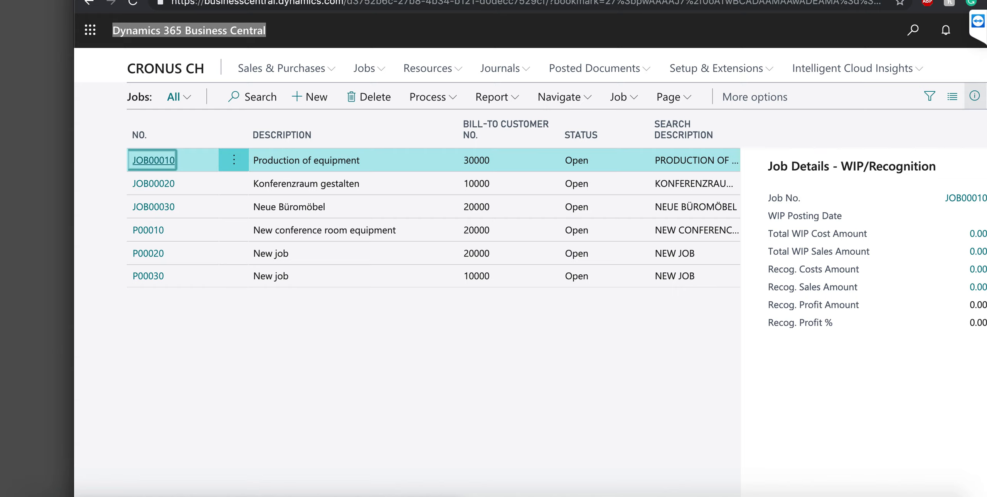
click(154, 160)
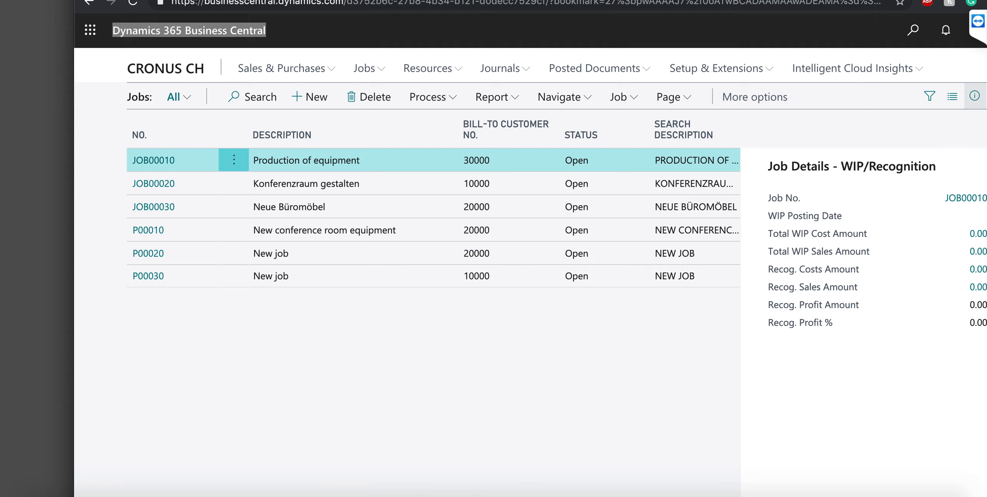
click(196, 183)
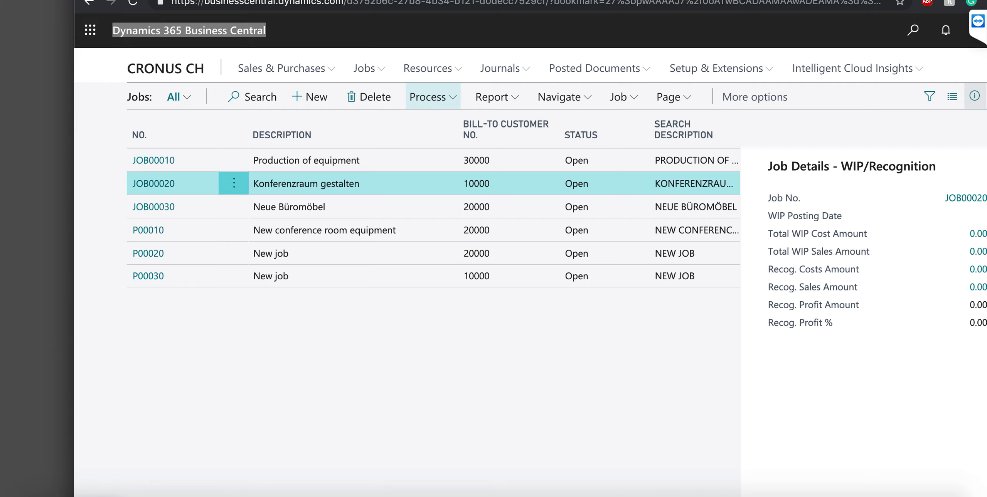
Run Create Job Sales Invoice filtered to JOB00020 and acknowledge the one invoice created
click(432, 97)
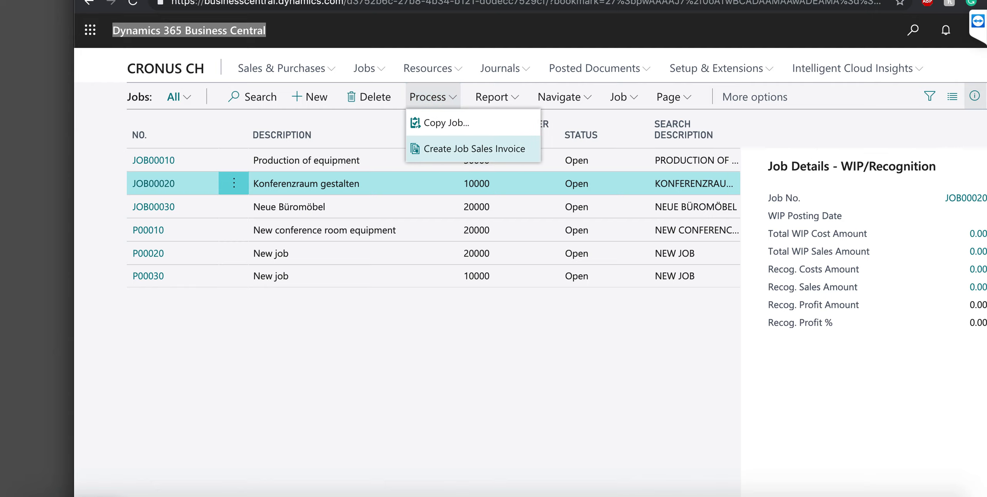
click(475, 149)
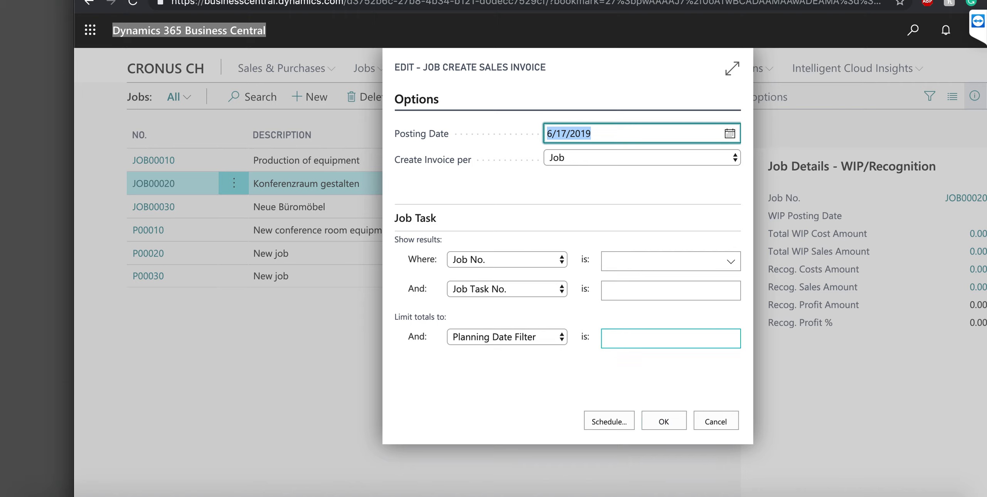
click(731, 262)
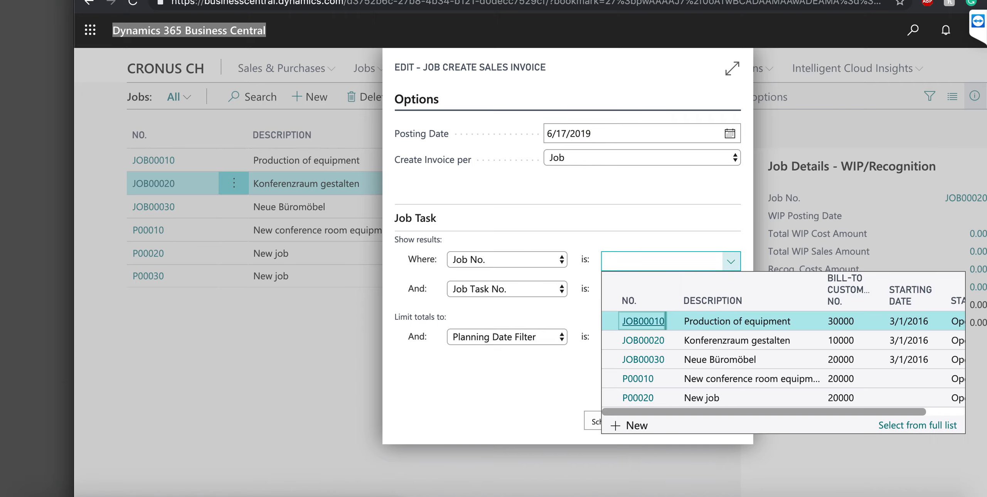
key(Return)
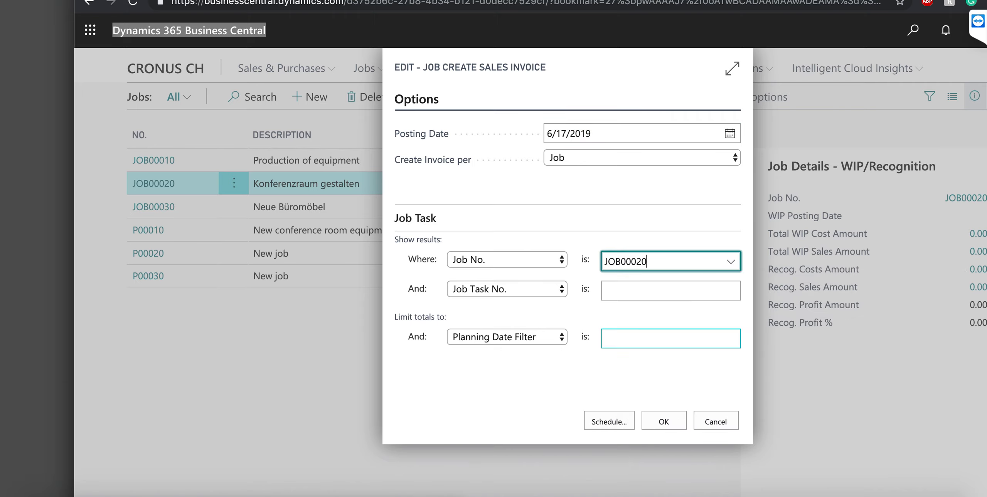
click(664, 421)
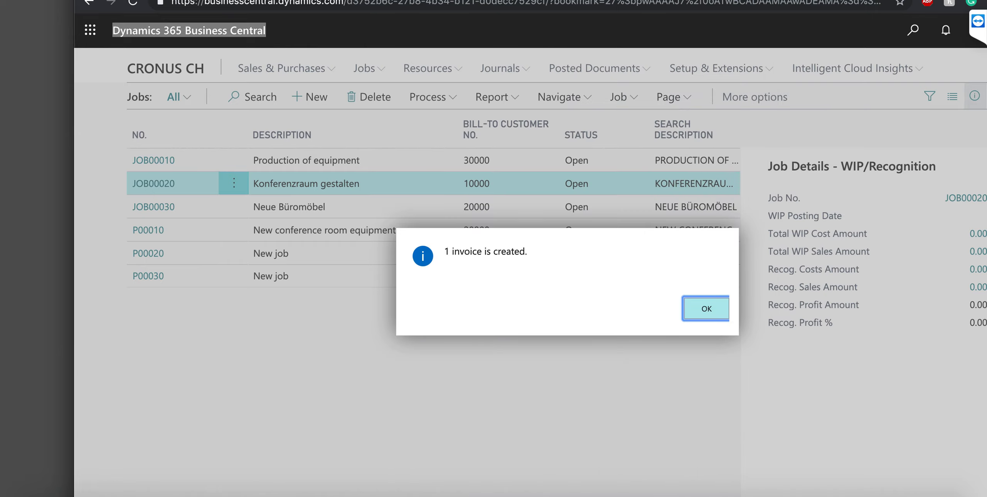
key(Return)
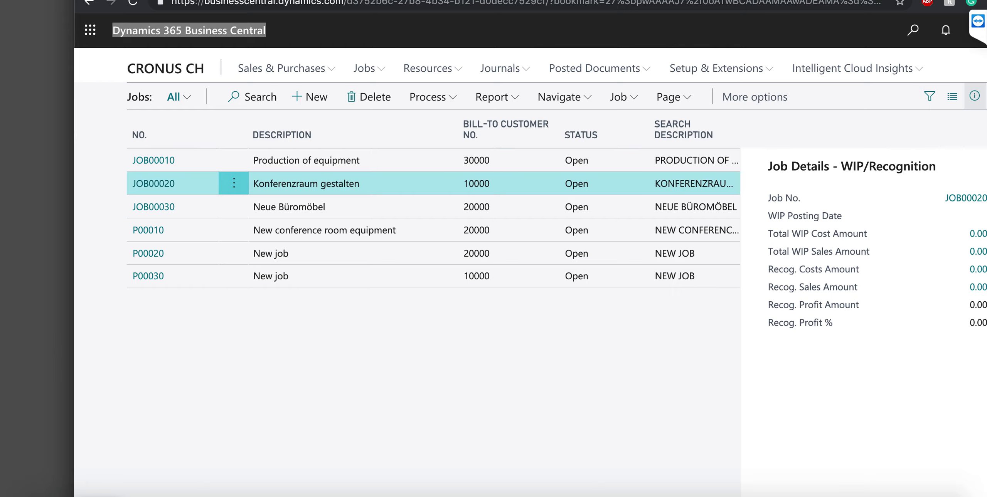
Open sales invoice 102227 from the job's Sales Invoices/Credit Memos and post it
click(563, 97)
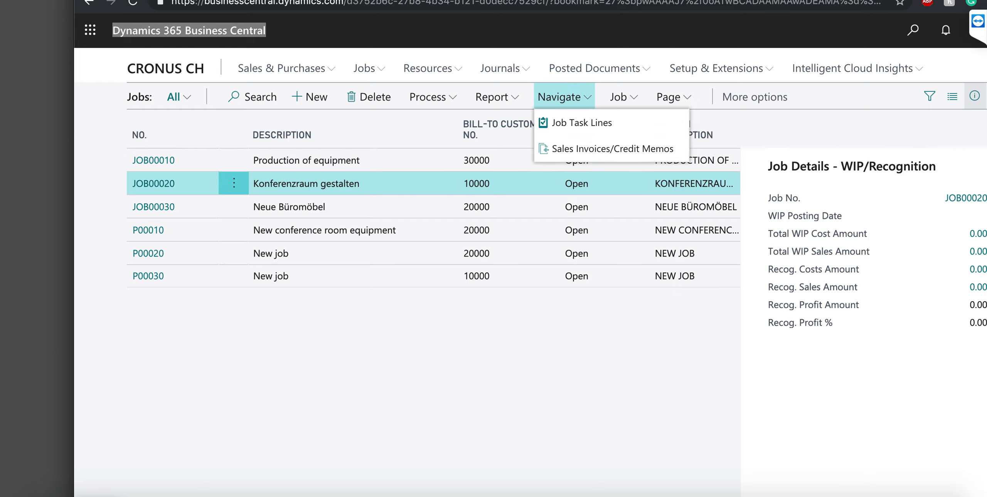
click(613, 149)
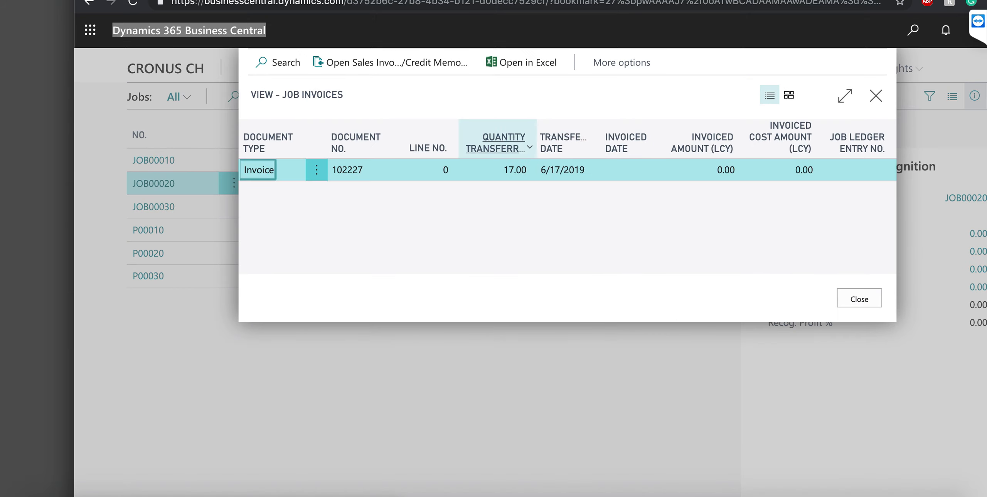
click(394, 62)
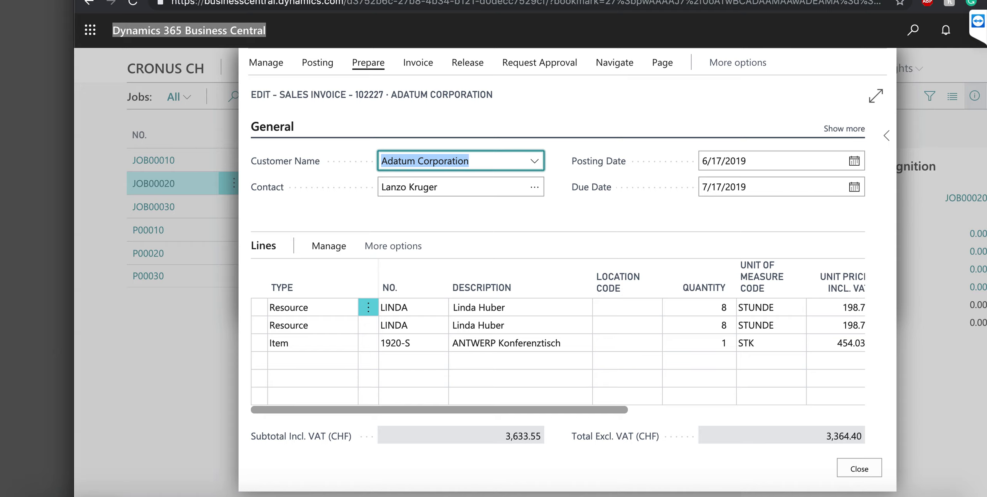
click(318, 63)
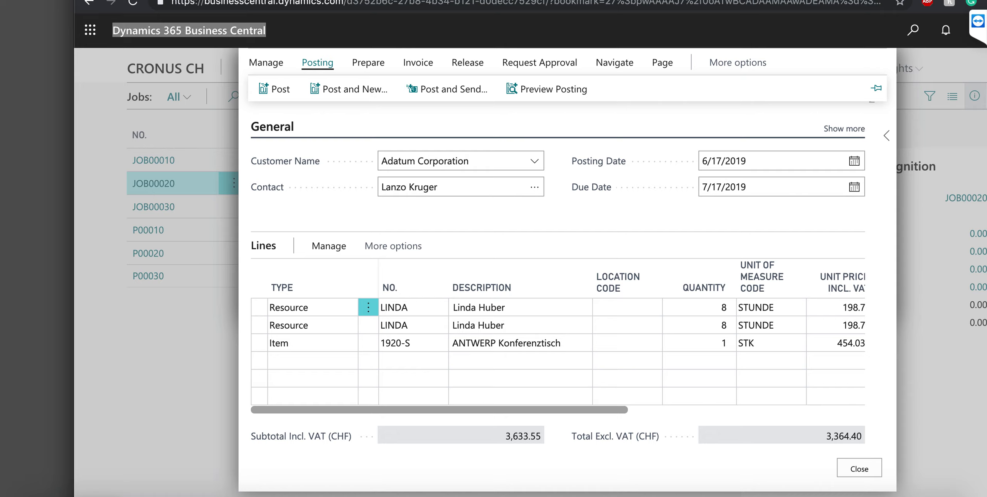
click(275, 89)
key(Return)
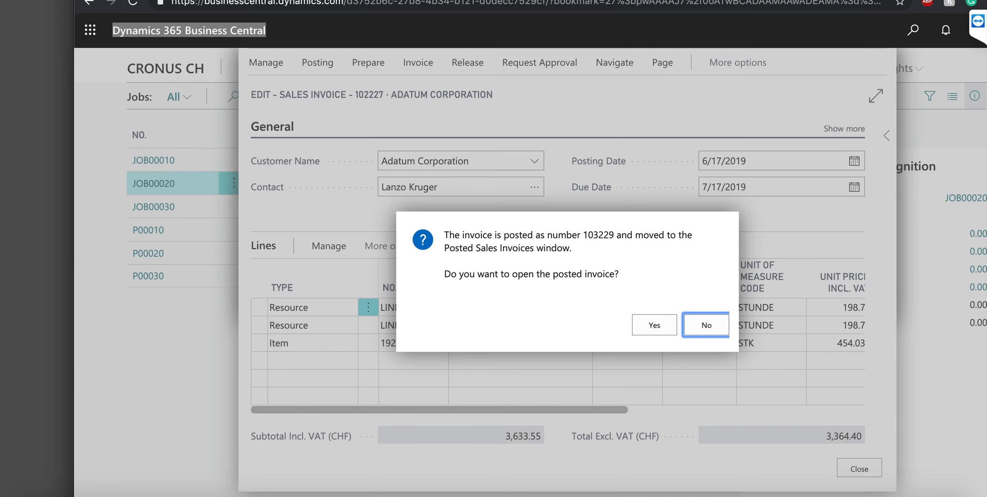
Review posted invoice 103229, then confirm JOB00020's Job Invoices list shows 17.00 quantity and 3,364.40 invoiced
click(654, 326)
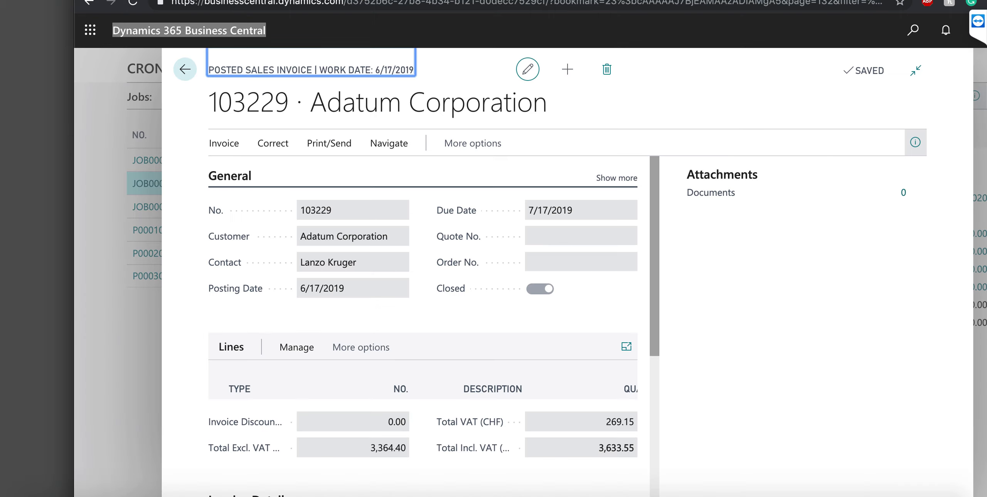
click(185, 69)
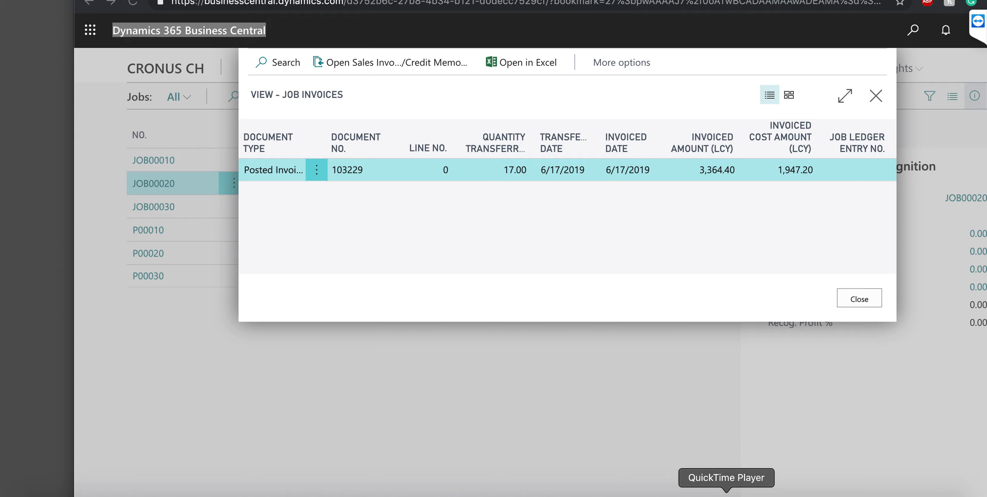
right_click(726, 496)
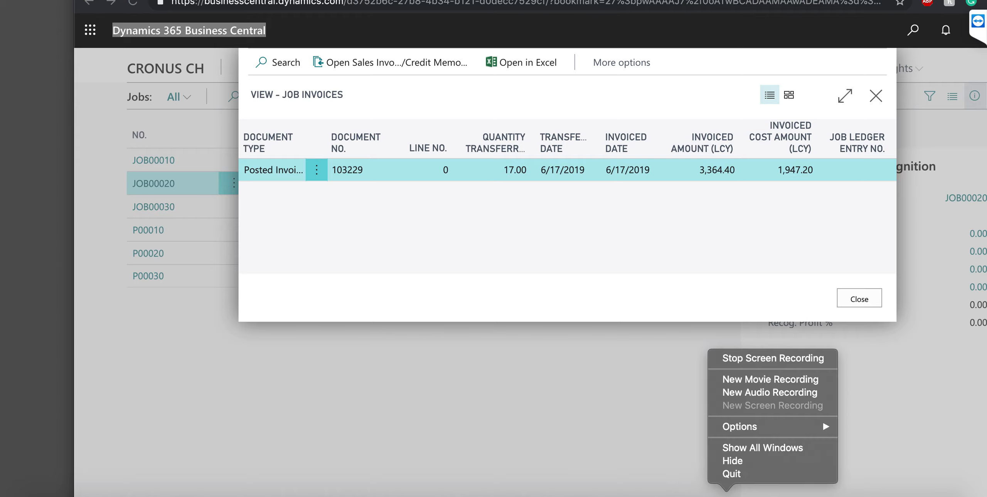